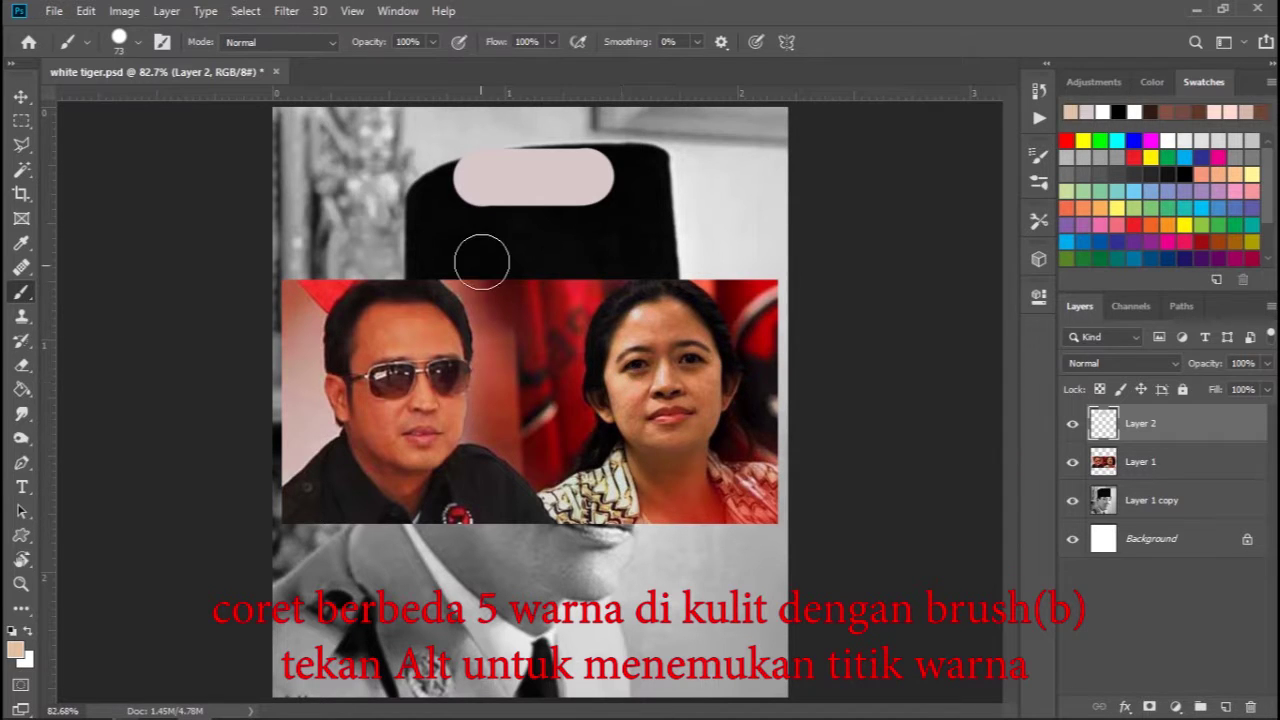
- Paint tan, orange-brown, reddish-brown and darkest brown swatch strokes below the pale one on Layer 2, sampling missing skin tones from the woman's photo
{"action": "left_click_drag", "start_coordinate": [471, 224], "coordinate": [626, 224]}
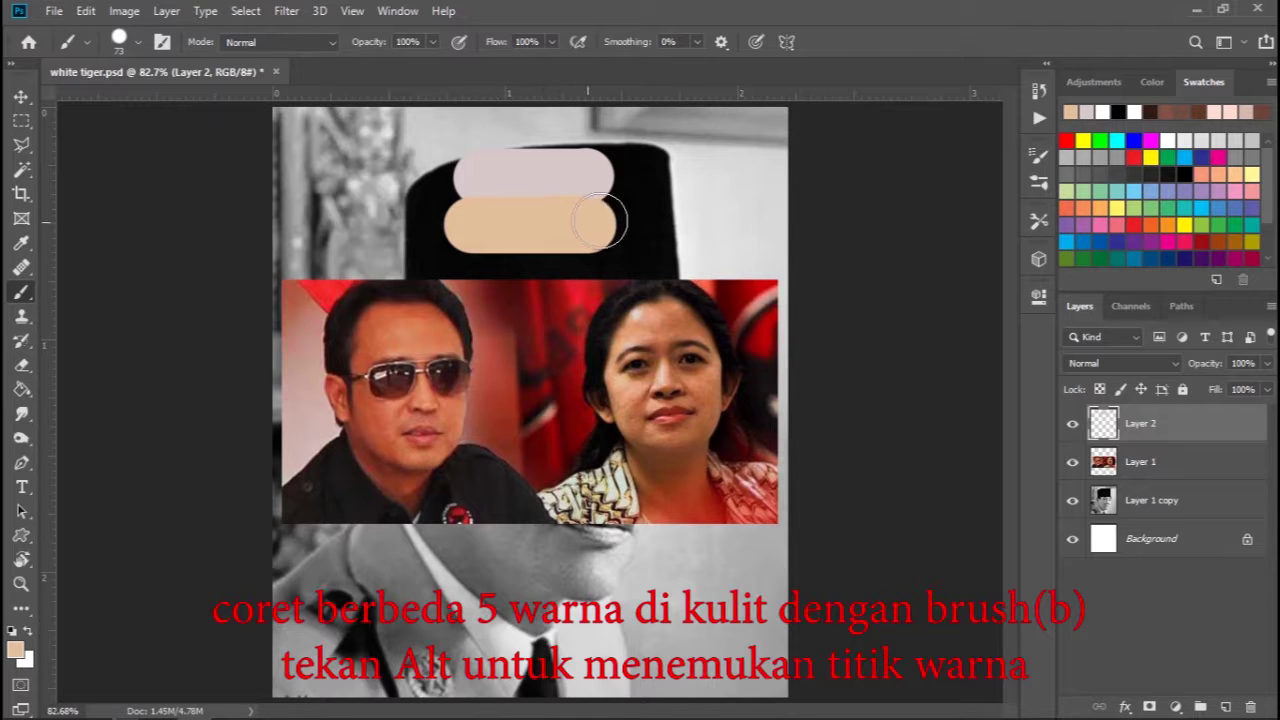
{"action": "left_click", "coordinate": [630, 423], "text": "alt"}
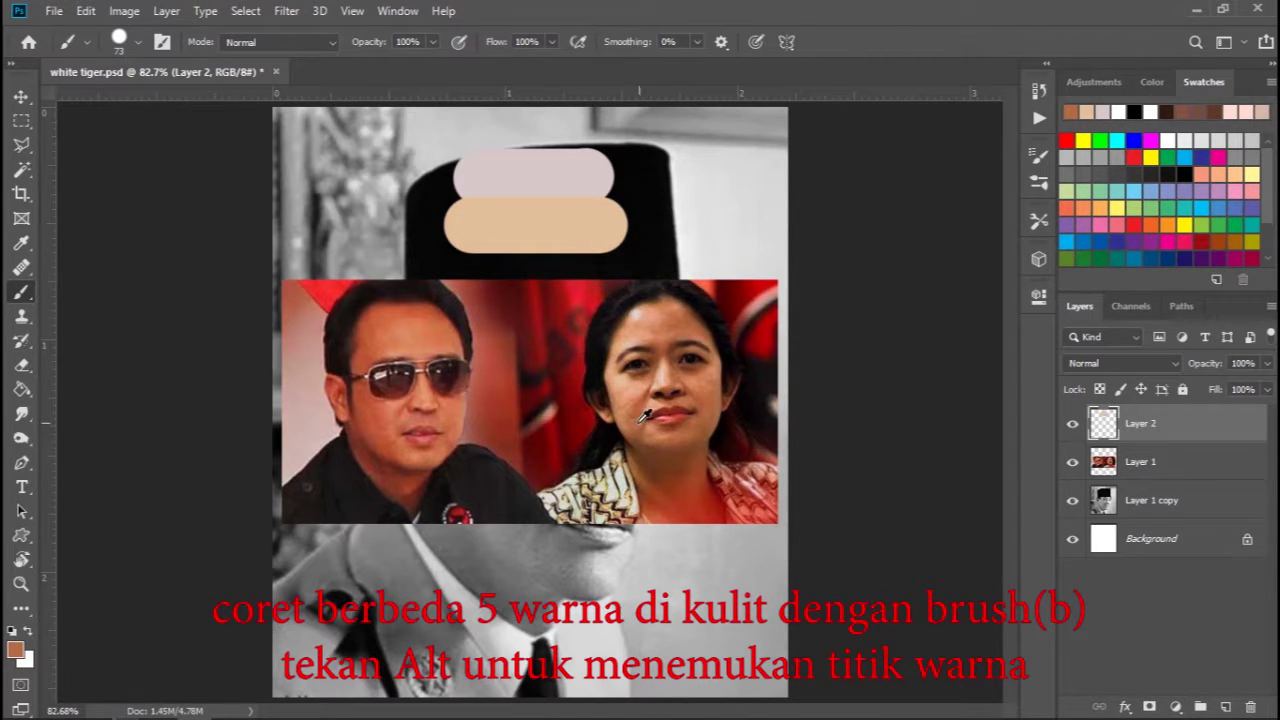
{"action": "left_click", "coordinate": [645, 416], "text": "alt"}
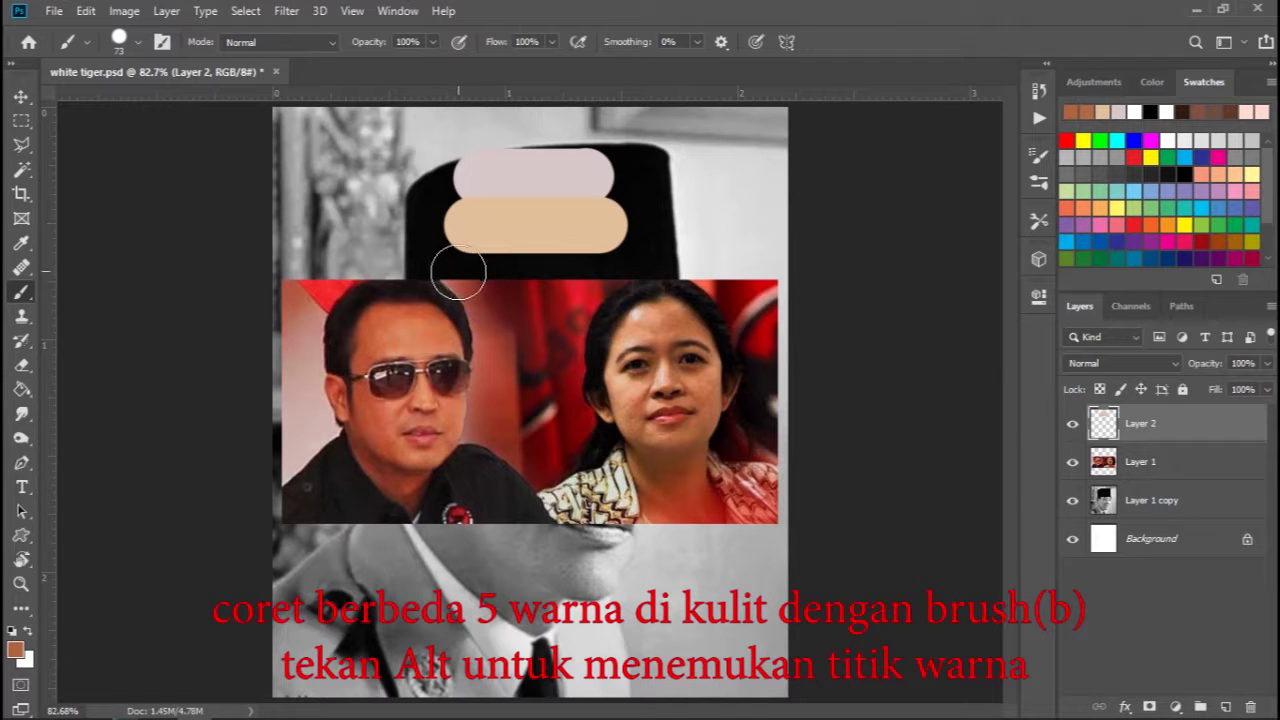
{"action": "left_click_drag", "start_coordinate": [458, 272], "coordinate": [607, 272]}
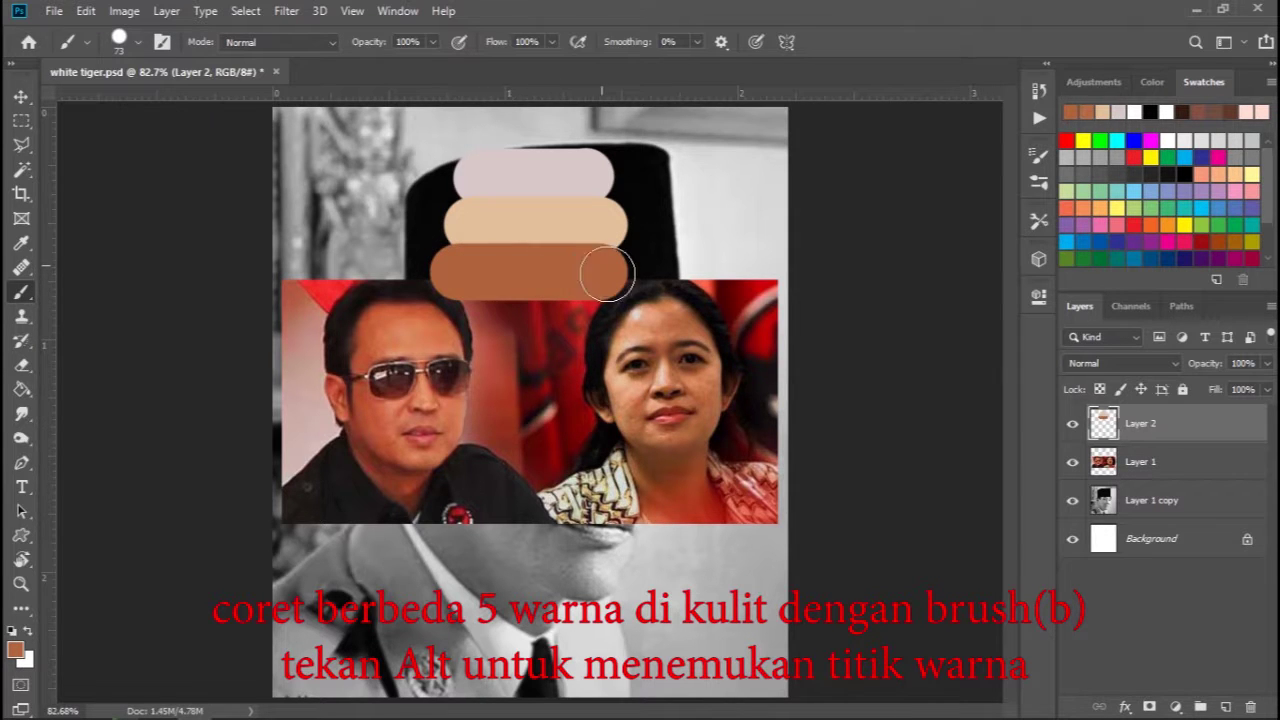
{"action": "left_click", "coordinate": [680, 424], "text": "alt"}
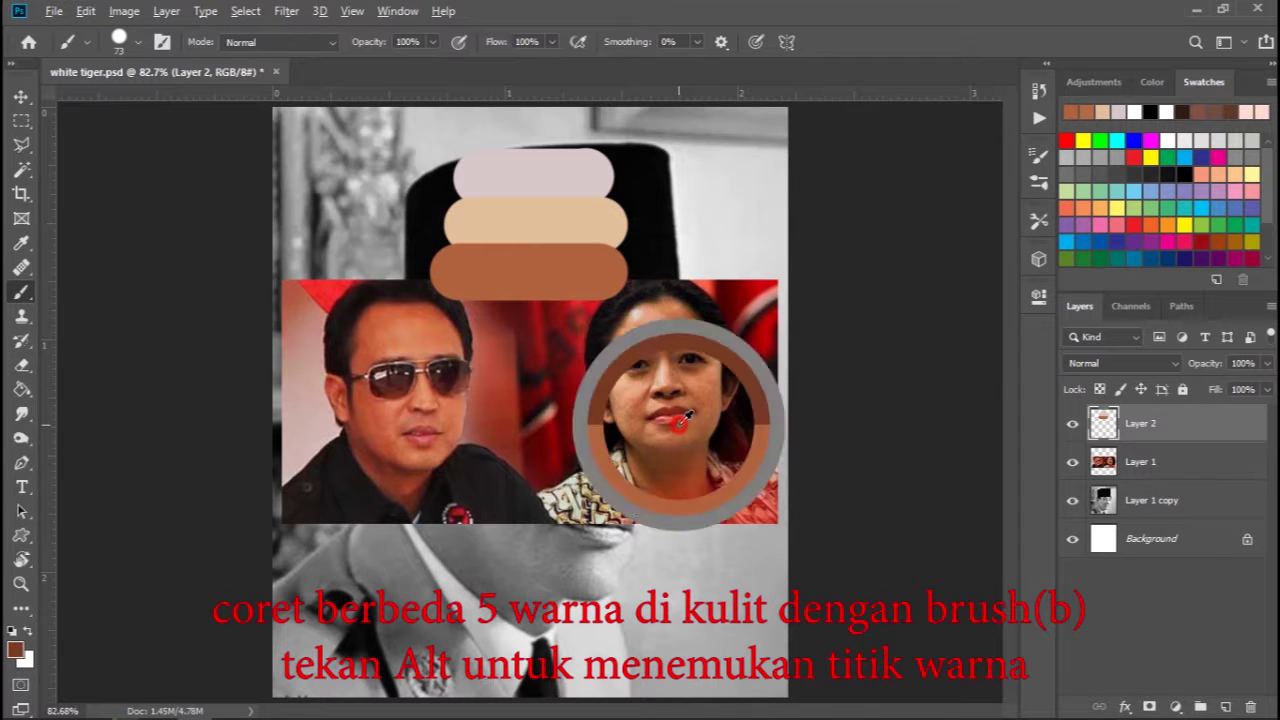
{"action": "left_click_drag", "start_coordinate": [458, 315], "coordinate": [591, 321]}
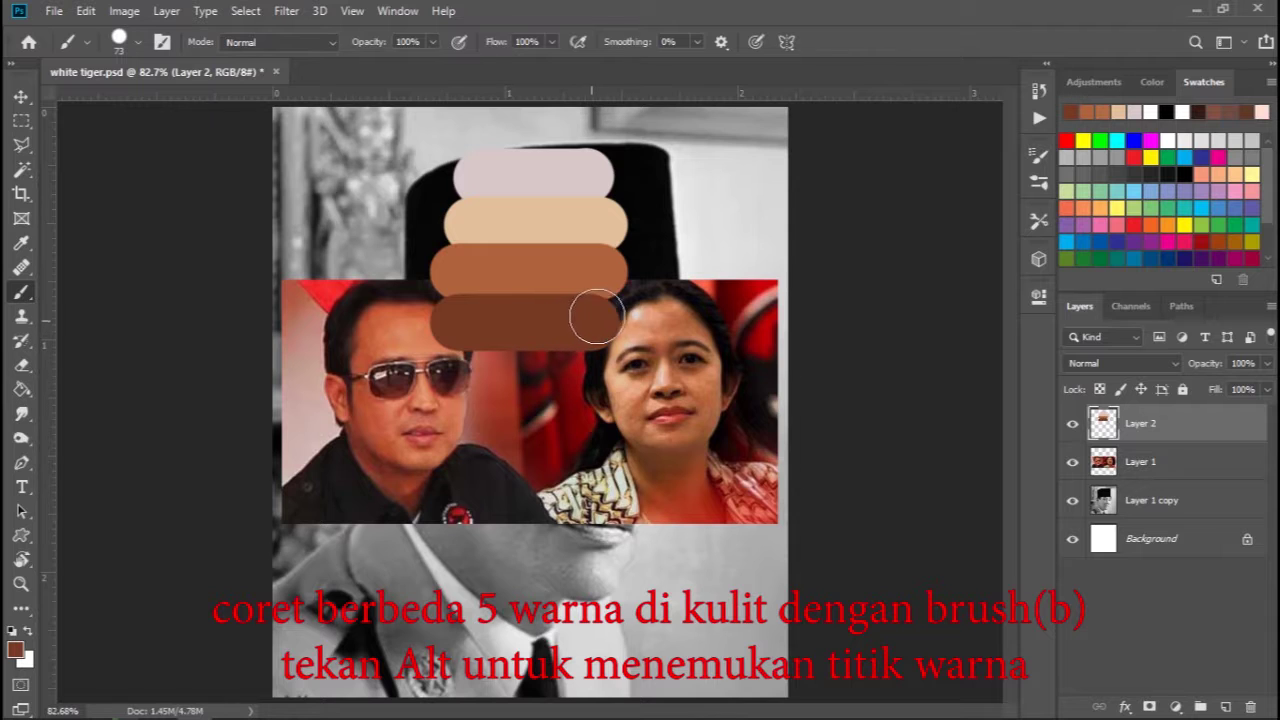
{"action": "left_click", "coordinate": [632, 434], "text": "alt"}
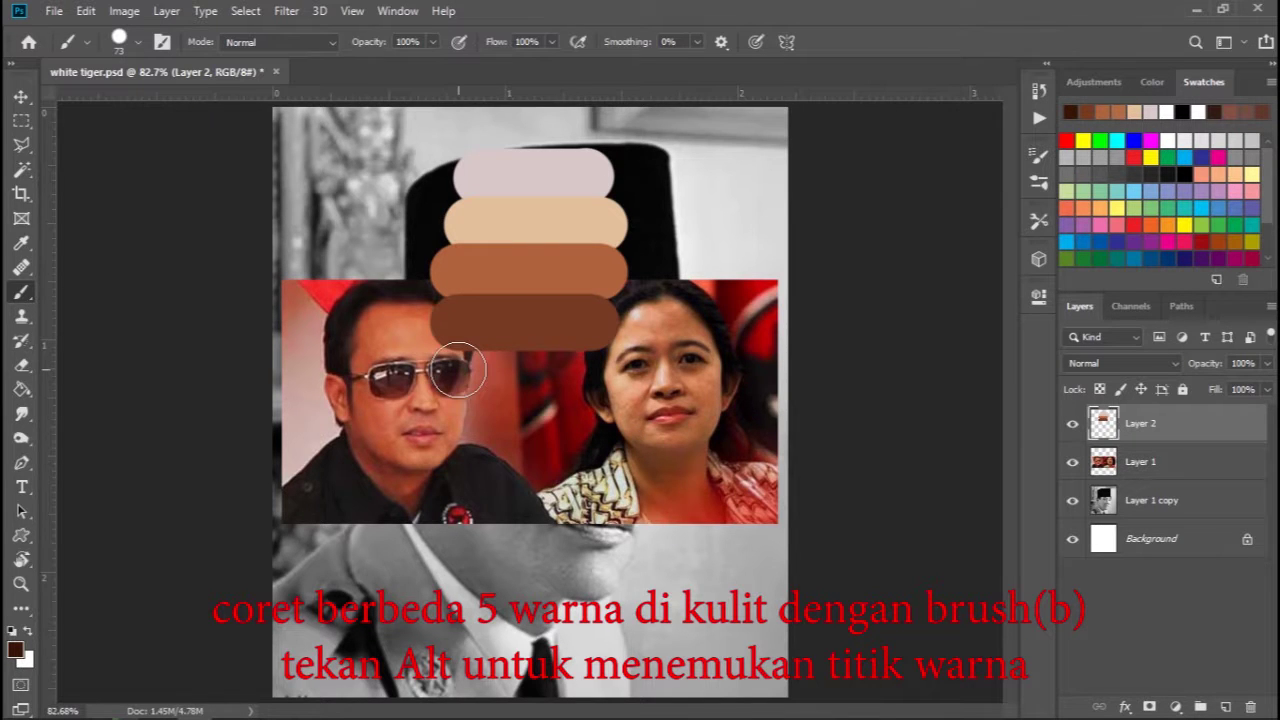
{"action": "left_click_drag", "start_coordinate": [458, 371], "coordinate": [591, 370]}
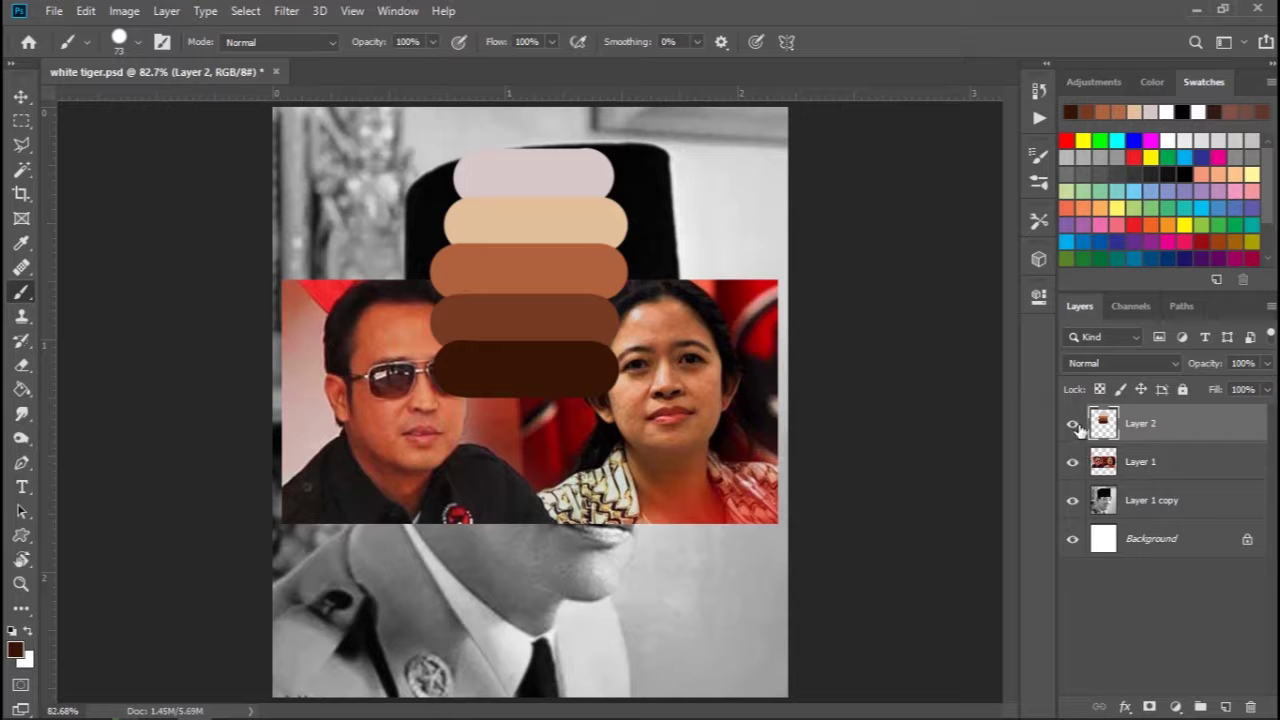
- Remove the two-portrait reference photo on Layer 1 and move the skin-tone swatches off the face, beside the hat
{"action": "left_click", "coordinate": [1073, 424]}
{"action": "left_click", "coordinate": [1073, 424]}
{"action": "left_click", "coordinate": [1075, 462]}
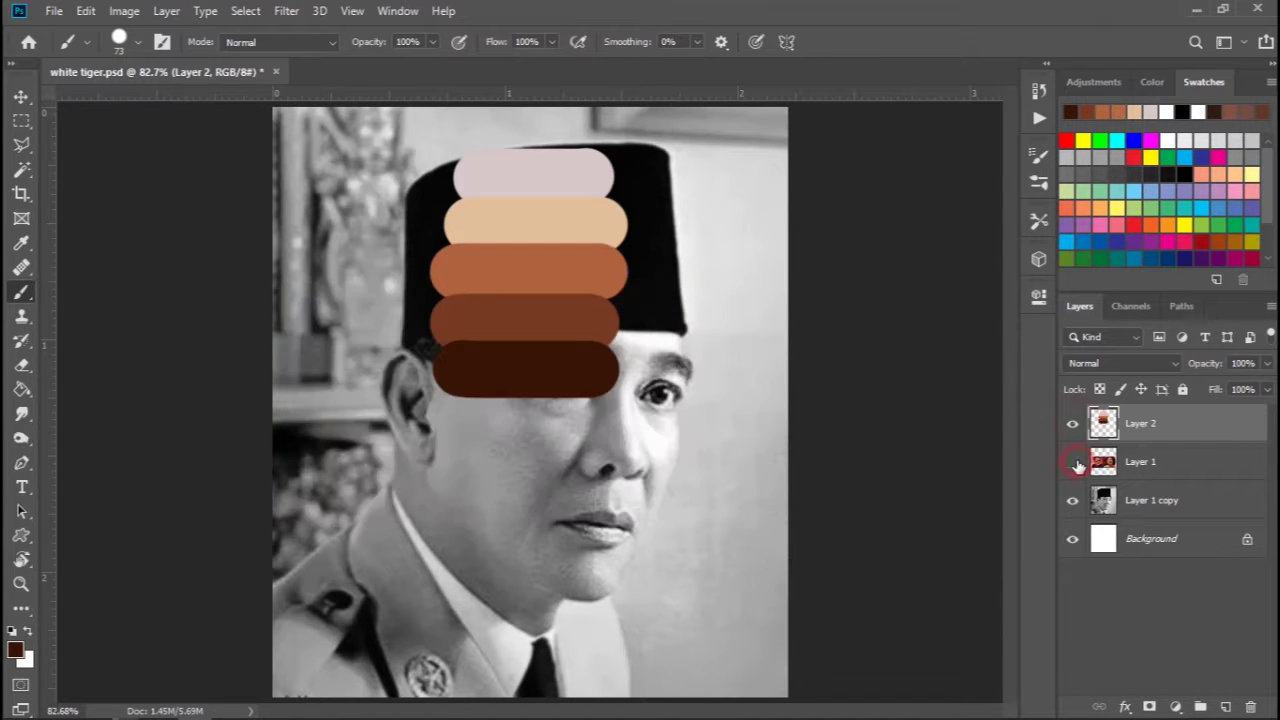
{"action": "left_click_drag", "start_coordinate": [554, 268], "coordinate": [392, 252]}
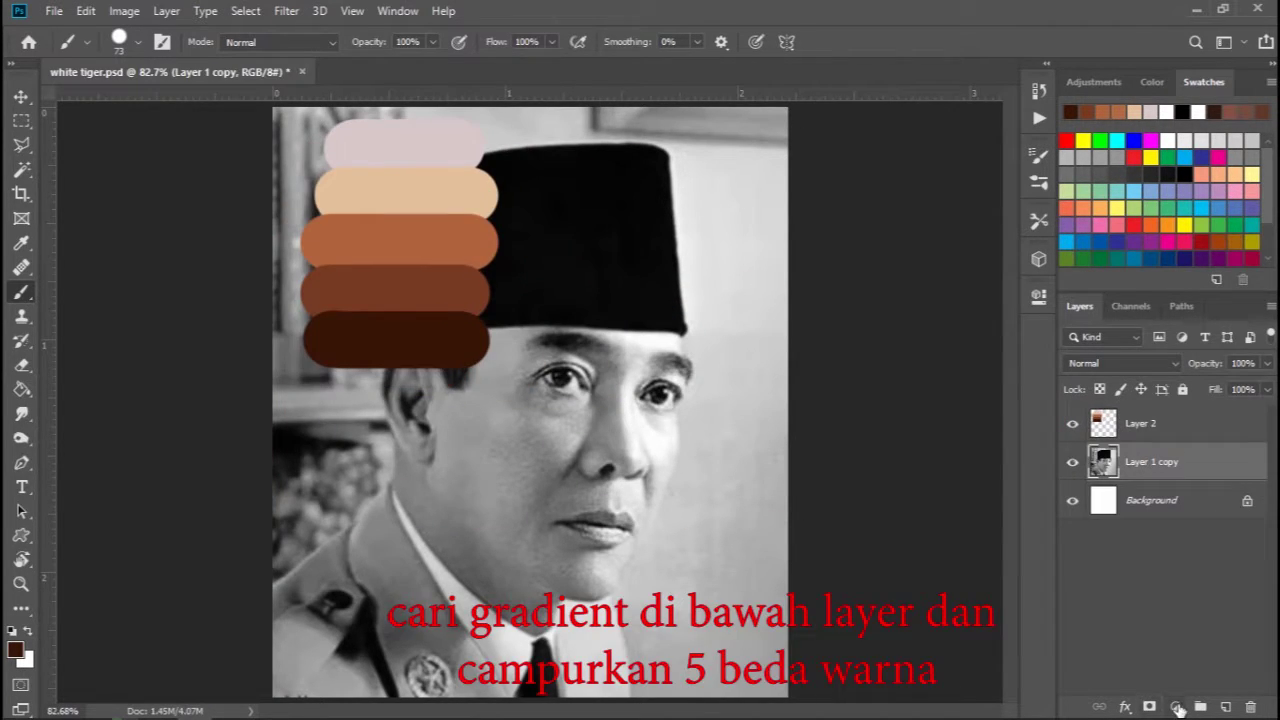
- Add a Gradient Map adjustment above Layer 1 copy and open its gradient for editing
{"action": "left_click", "coordinate": [1177, 707]}
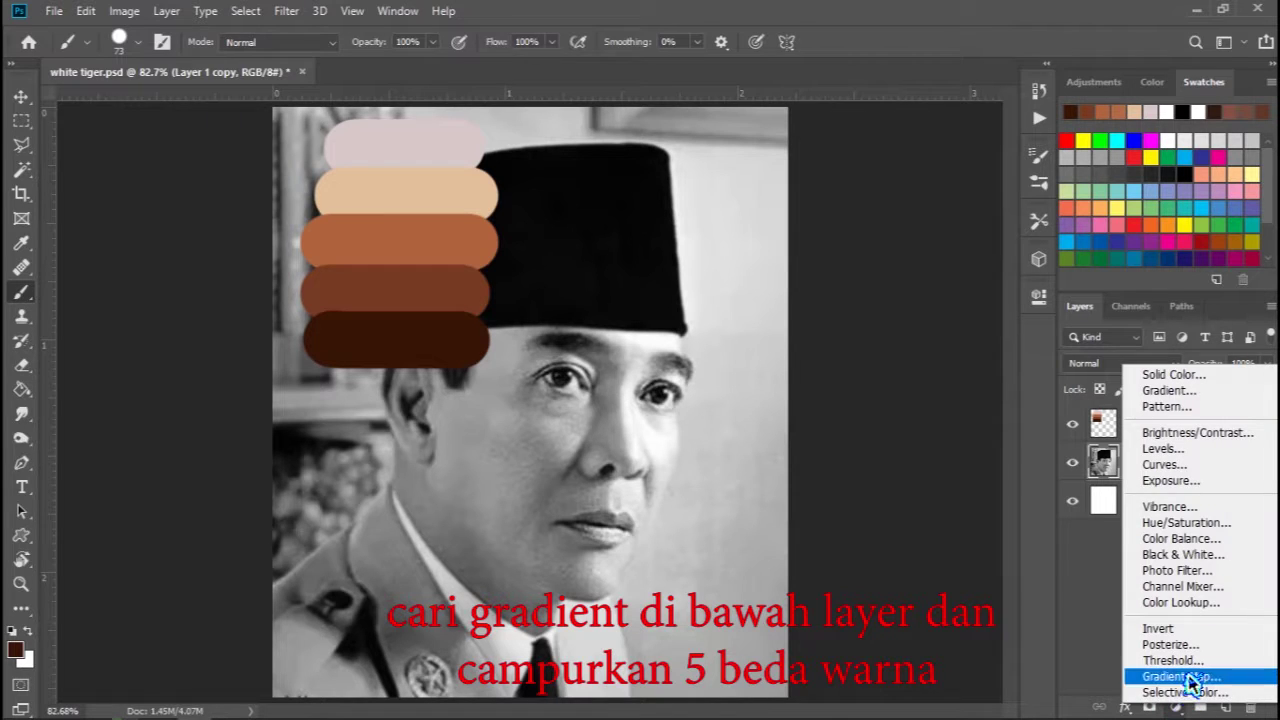
{"action": "left_click", "coordinate": [1188, 678]}
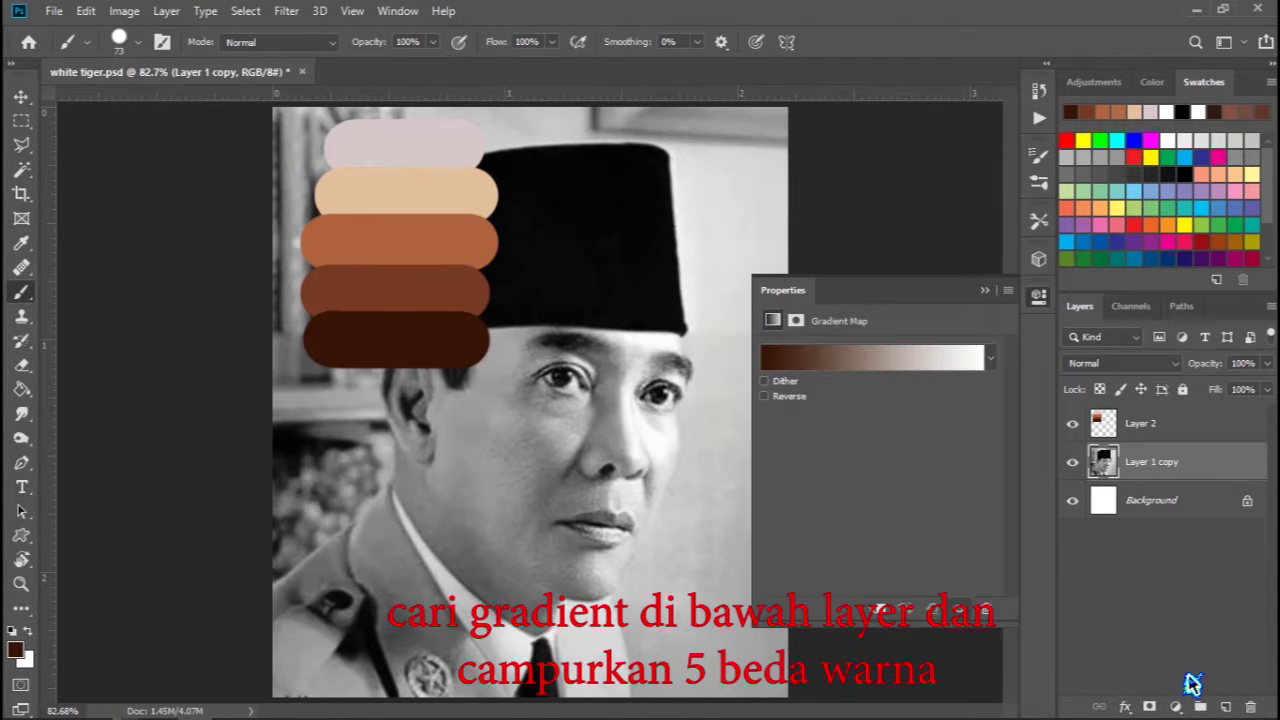
{"action": "left_click", "coordinate": [862, 362]}
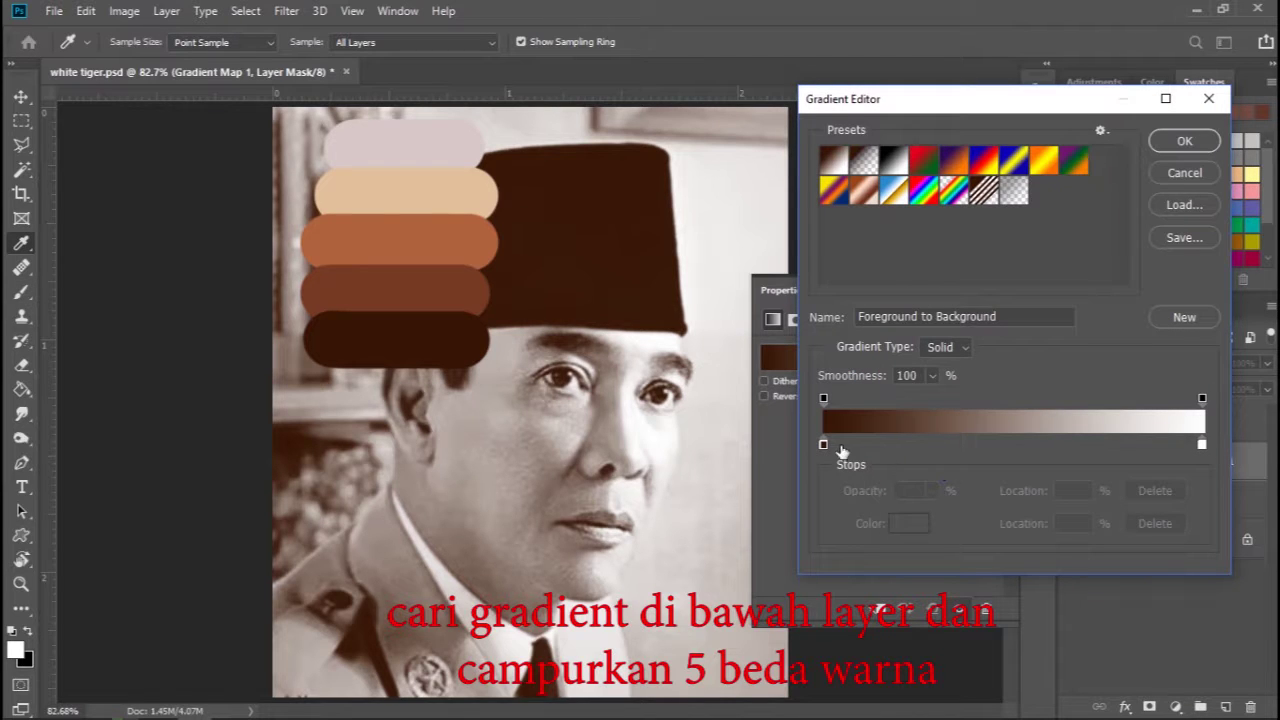
- Set the eyedropper sampling to All Layers no Adjustments and colour the gradient's 0% stop with the darkest brown swatch
{"action": "left_click", "coordinate": [824, 446]}
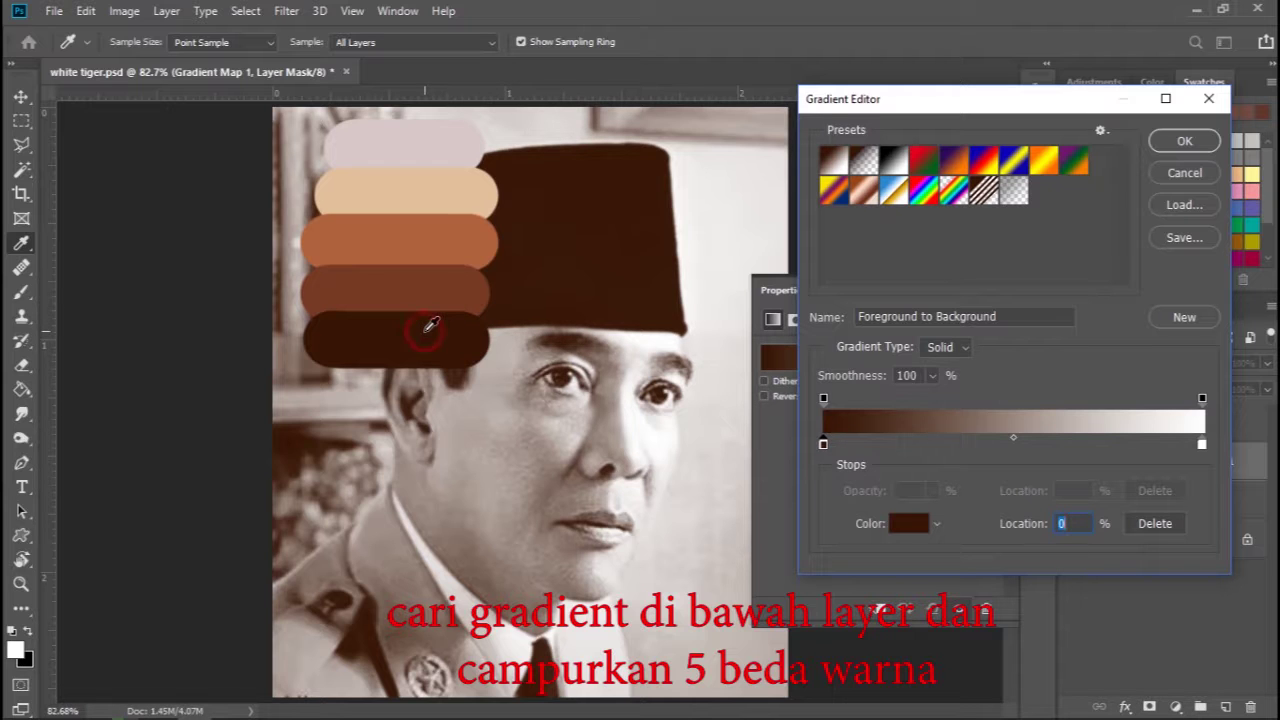
{"action": "left_click", "coordinate": [427, 275]}
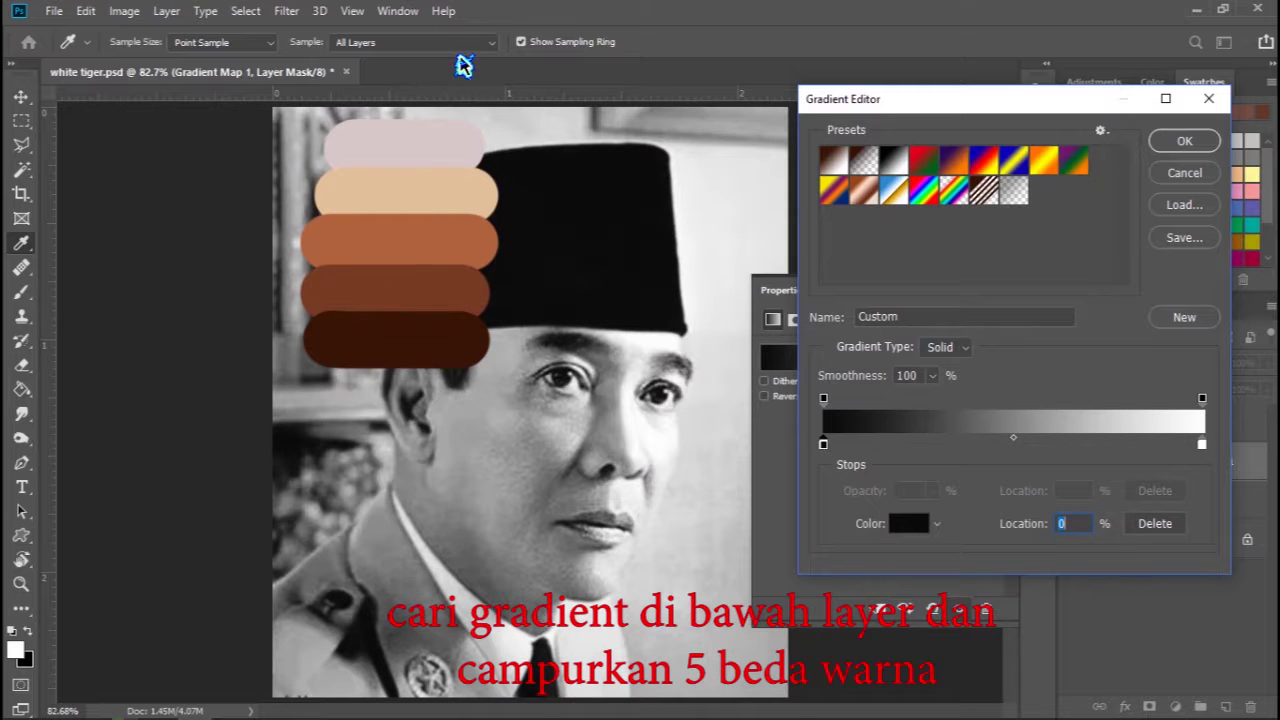
{"action": "left_click", "coordinate": [490, 44]}
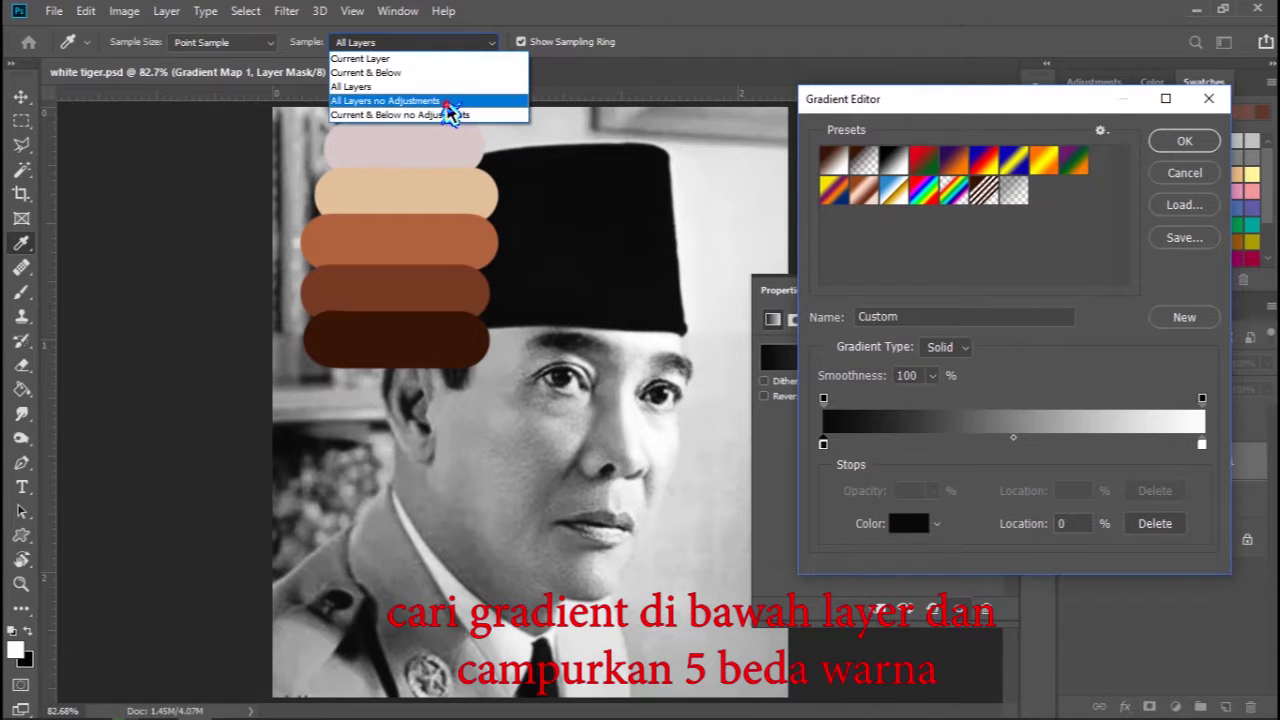
{"action": "left_click", "coordinate": [453, 100]}
{"action": "left_click", "coordinate": [433, 339]}
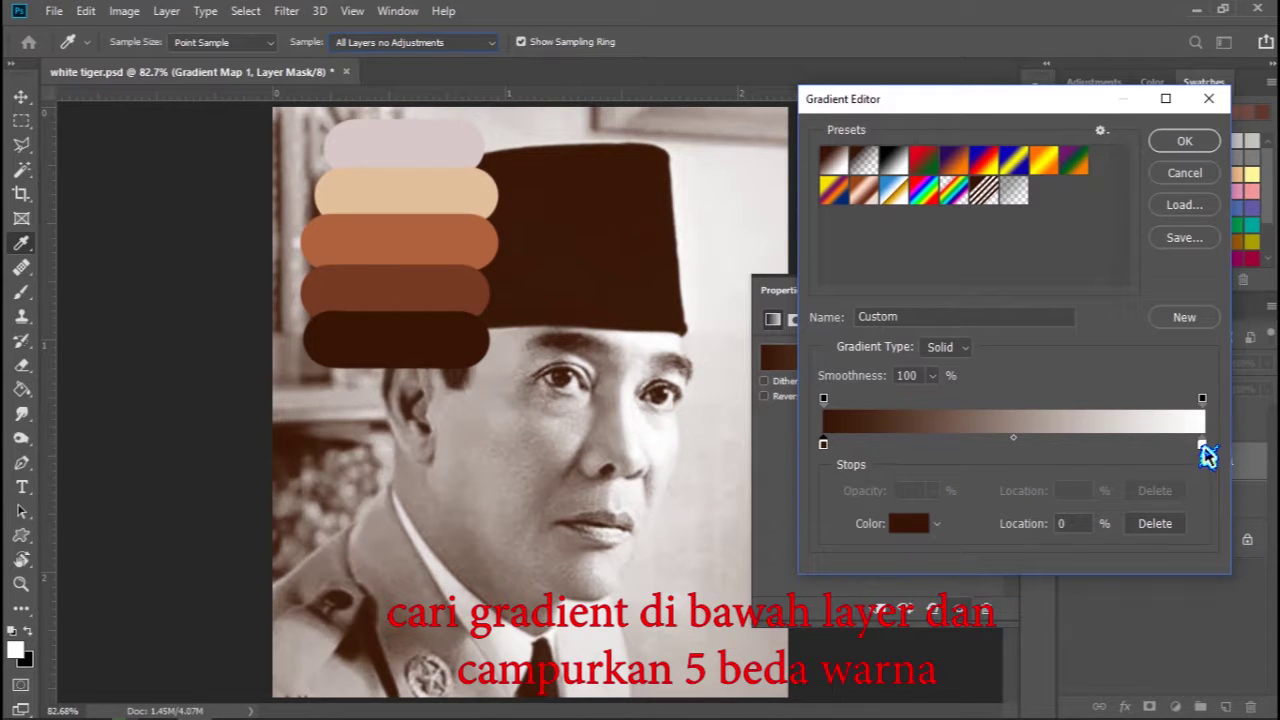
- Colour the 100% stop with the pale pink swatch and add a stop at 17% using the reddish-brown swatch
{"action": "left_click", "coordinate": [1202, 445]}
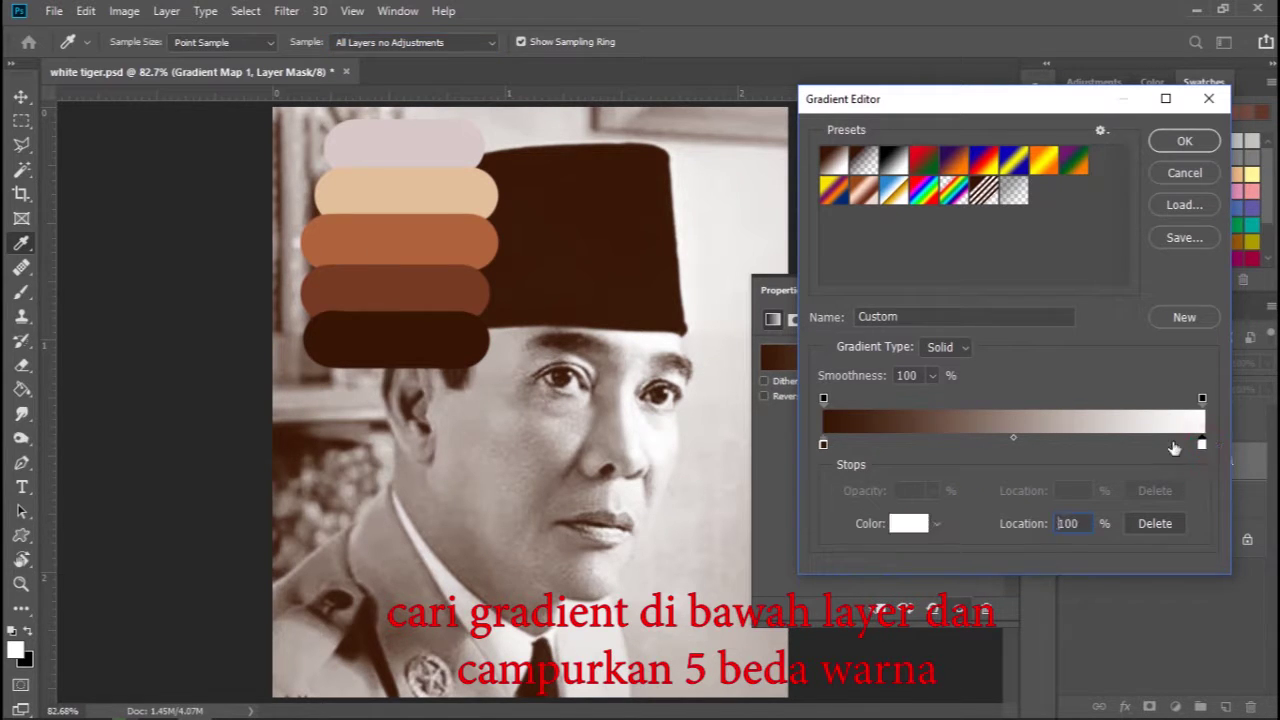
{"action": "left_click", "coordinate": [390, 131]}
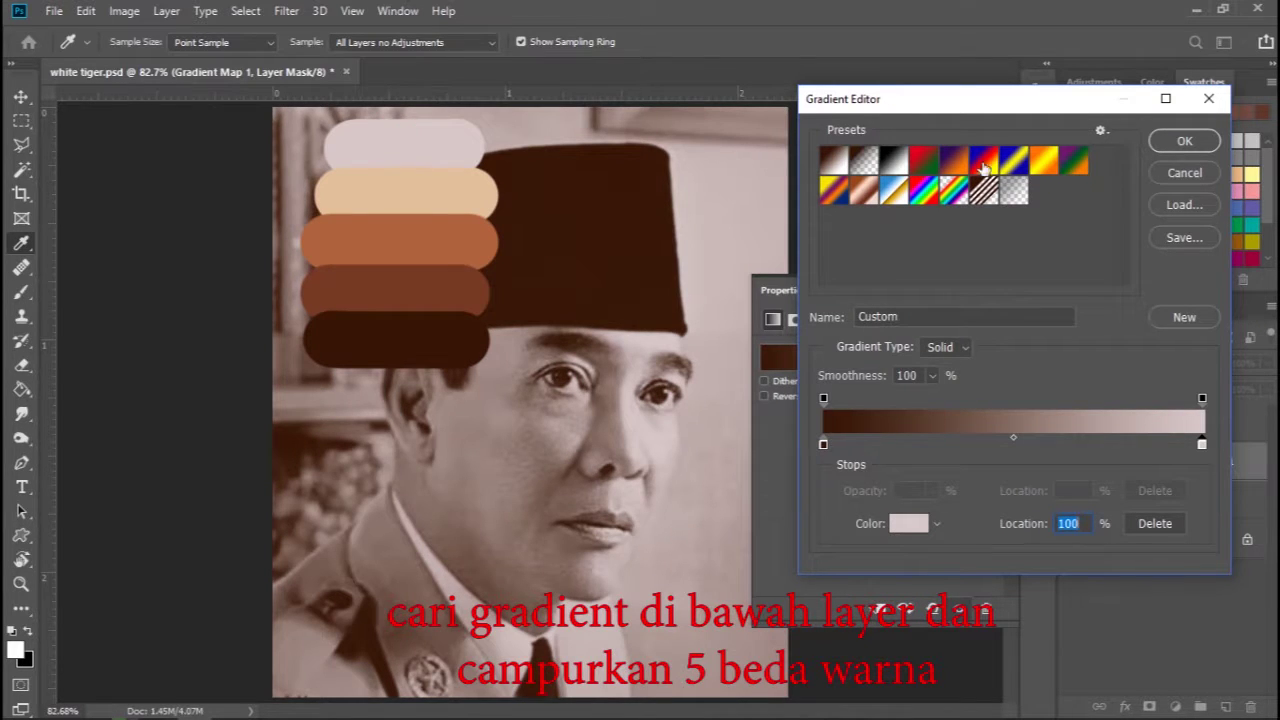
{"action": "left_click", "coordinate": [859, 442]}
{"action": "left_click_drag", "start_coordinate": [862, 448], "coordinate": [901, 465]}
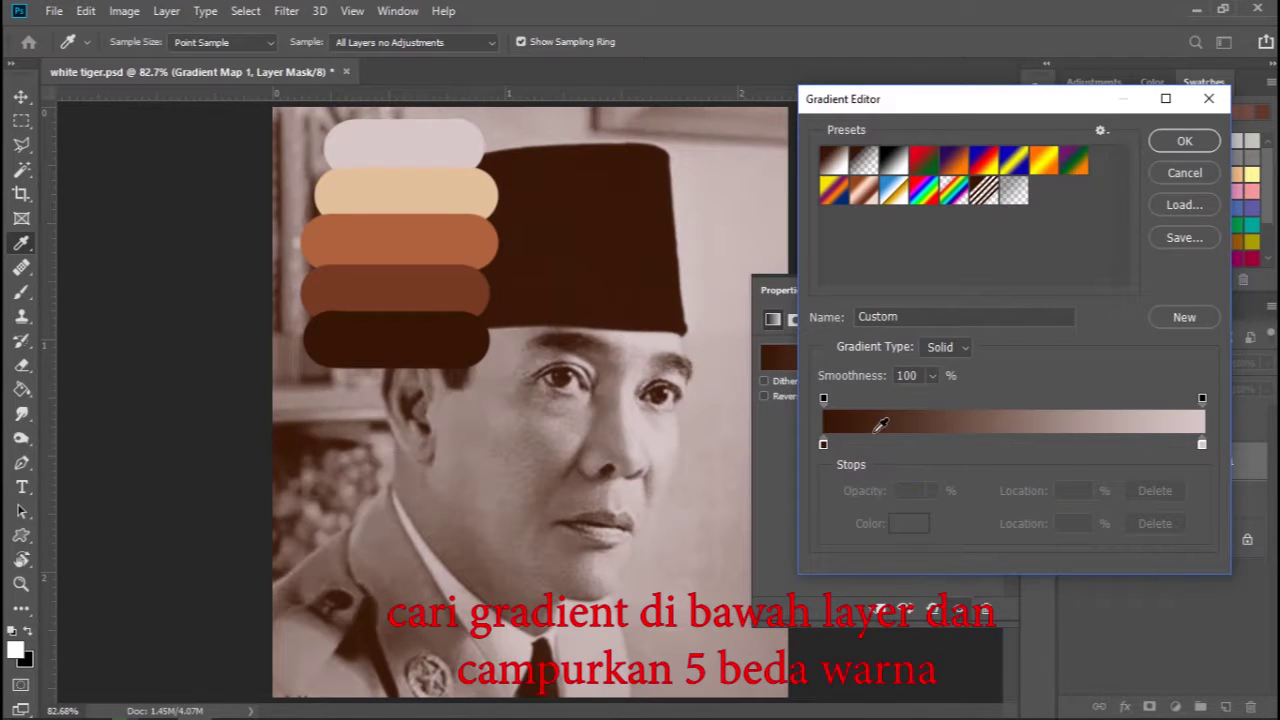
{"action": "left_click", "coordinate": [888, 442]}
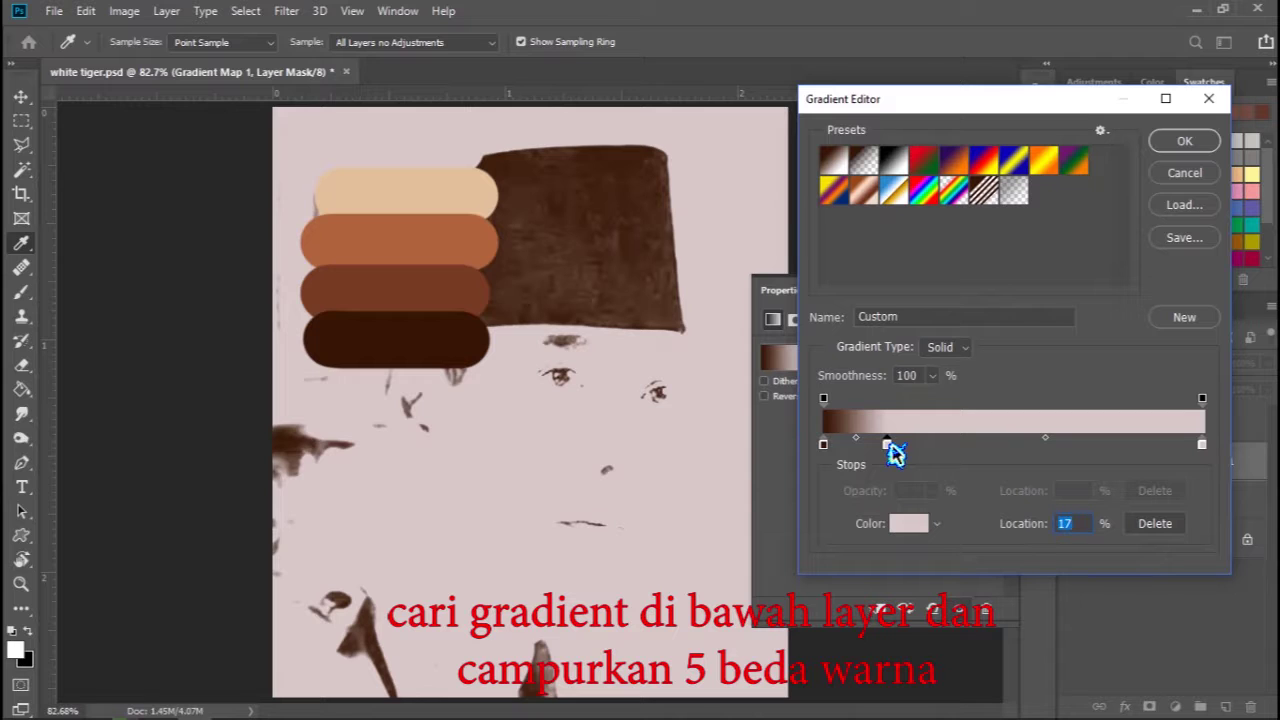
{"action": "left_click", "coordinate": [425, 278]}
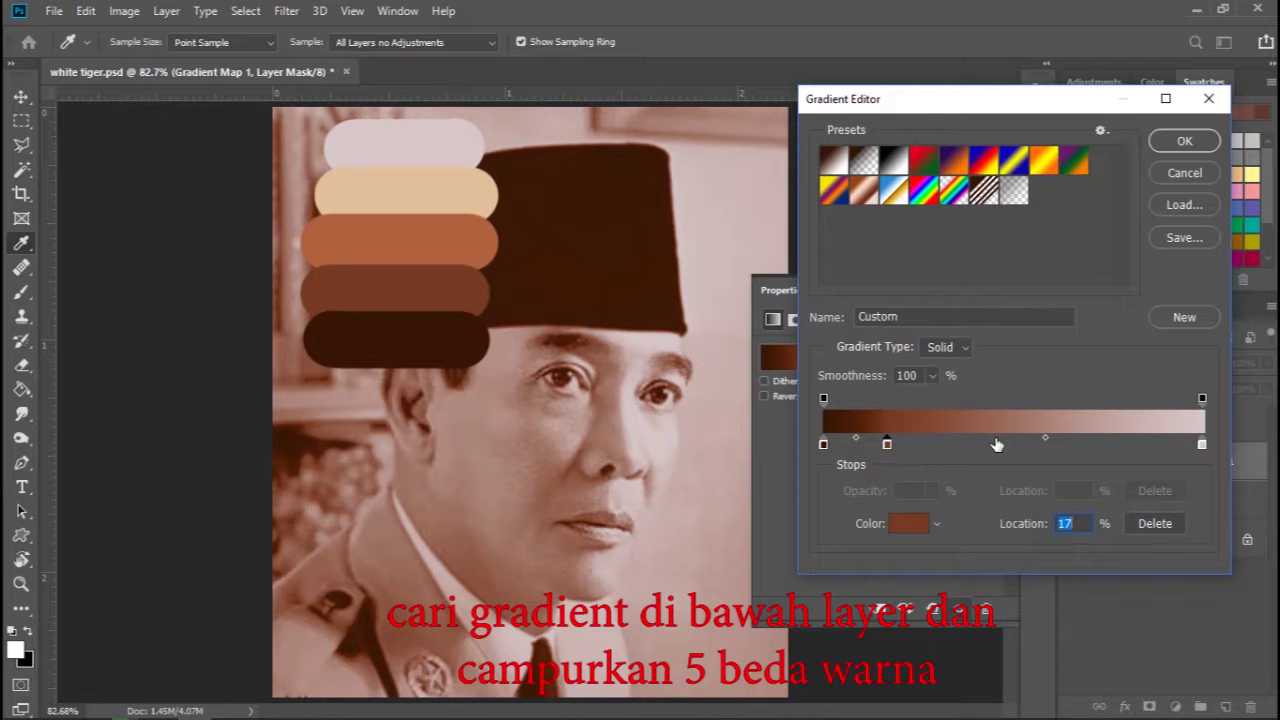
- Add an orange-brown stop at 45% and a tan stop at 80%, sampling both colours from the swatches
{"action": "left_click", "coordinate": [995, 444]}
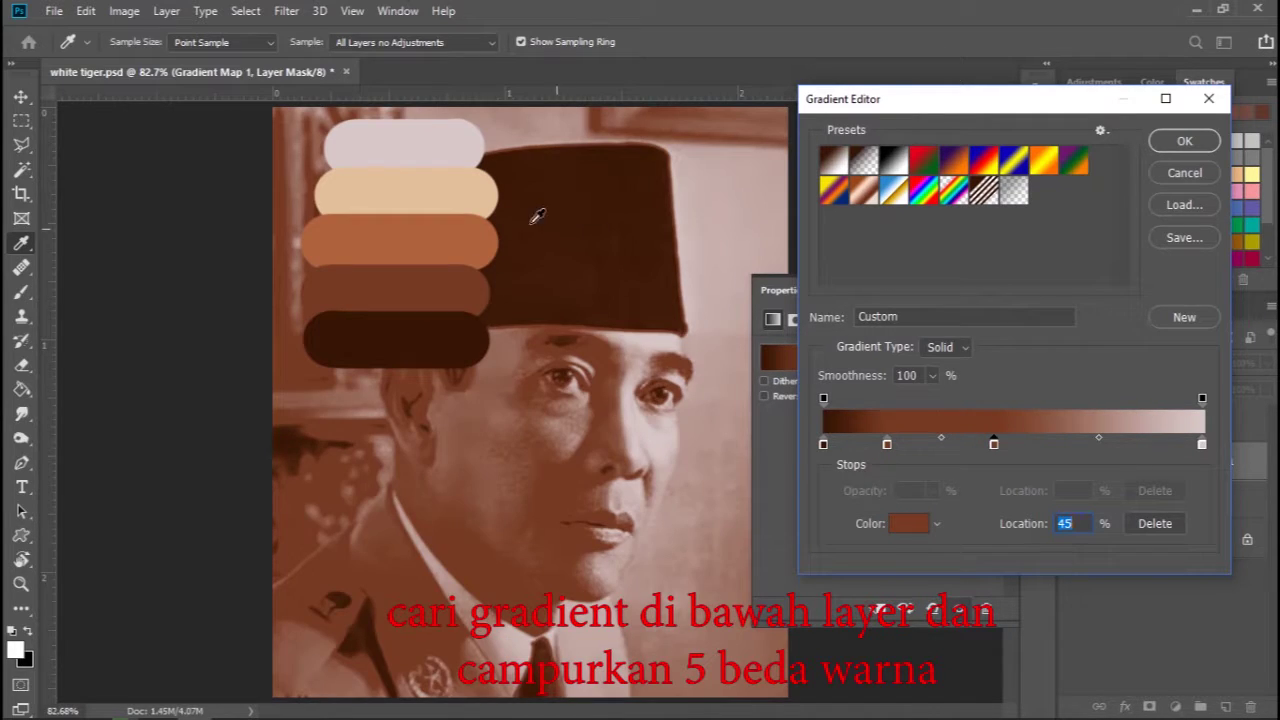
{"action": "left_click", "coordinate": [396, 247]}
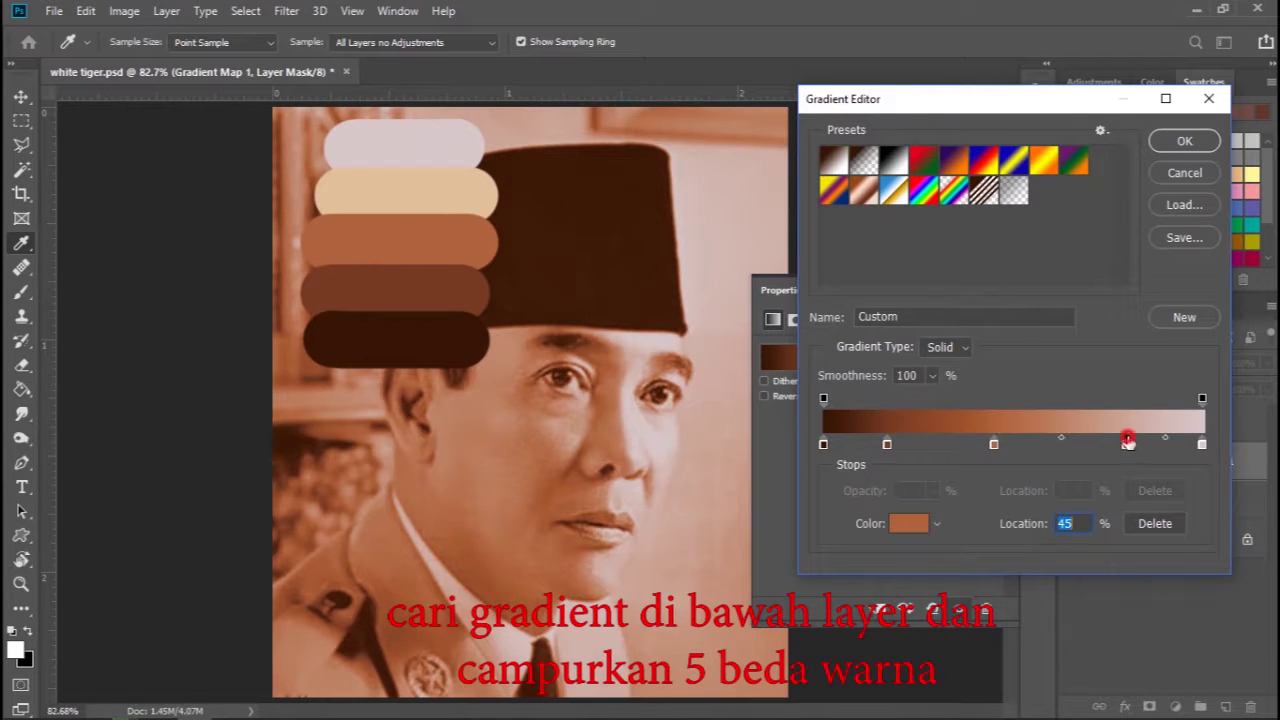
{"action": "left_click", "coordinate": [1127, 442]}
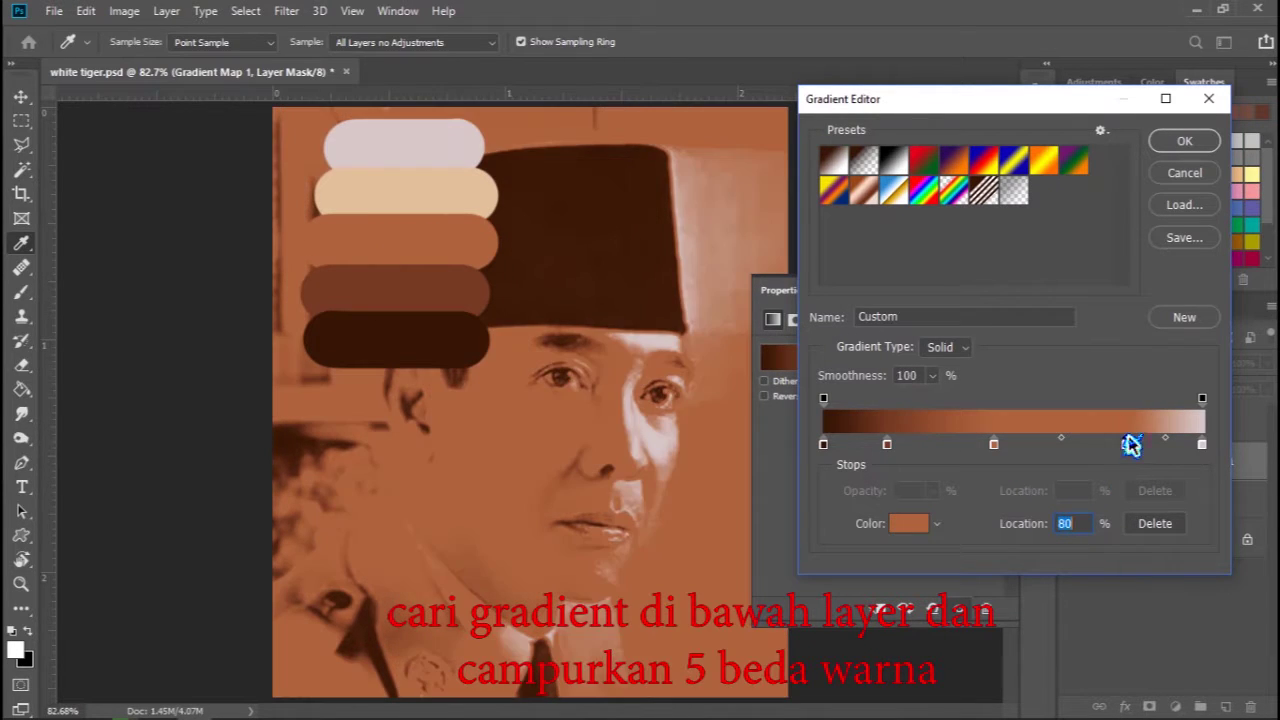
{"action": "left_click", "coordinate": [406, 170]}
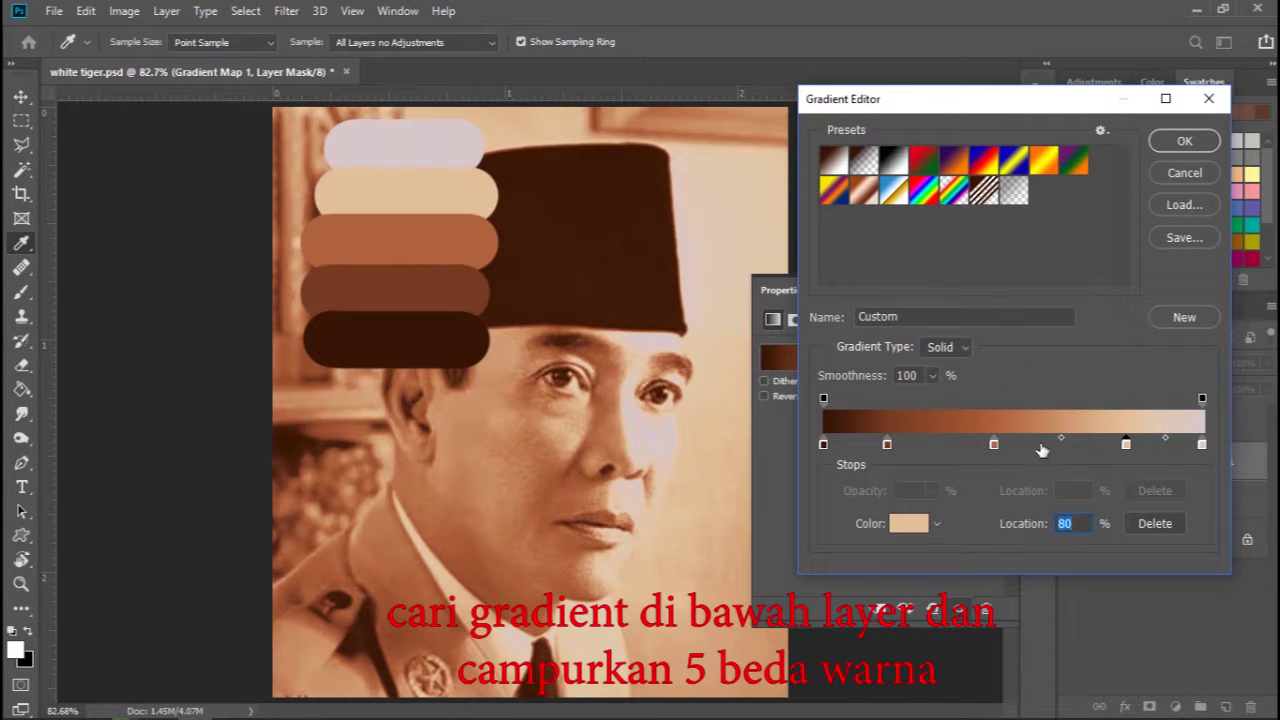
- Reposition the reddish-brown stop to 36%, the orange-brown stop to 56% and the tan stop to 94%, and accept the gradient
{"action": "left_click_drag", "start_coordinate": [887, 444], "coordinate": [1020, 446]}
{"action": "left_click_drag", "start_coordinate": [1127, 445], "coordinate": [1166, 446]}
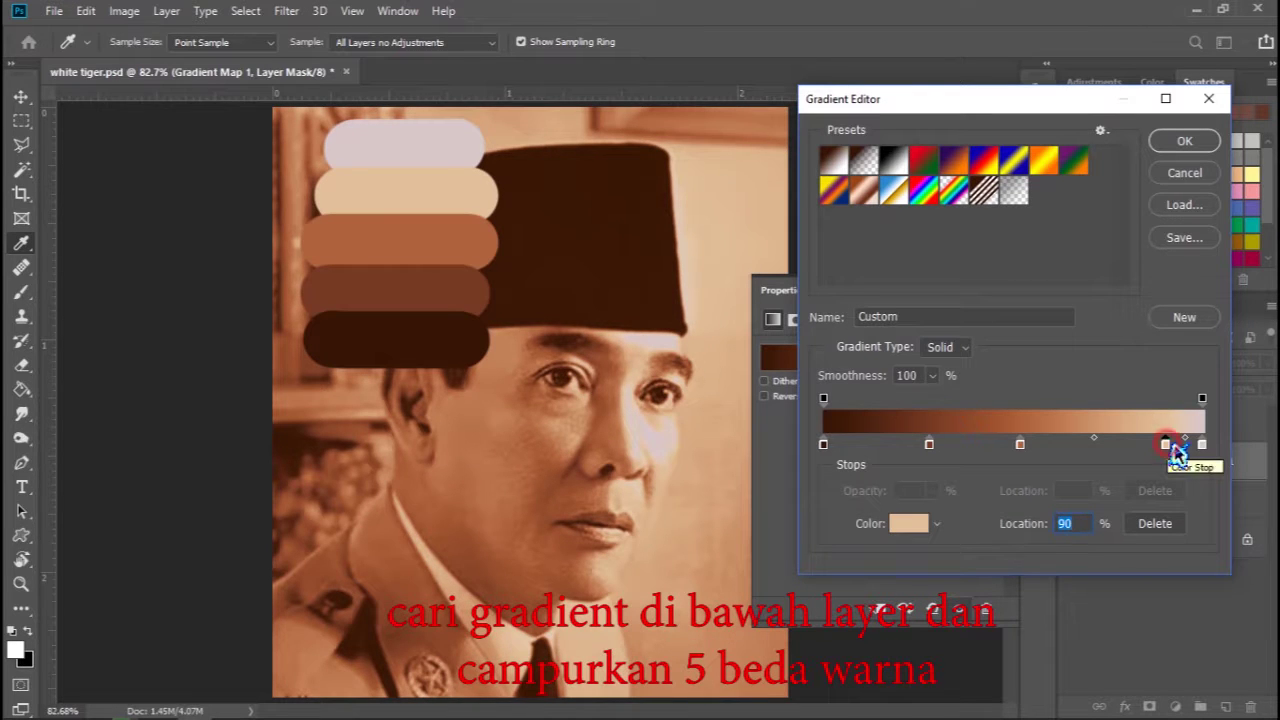
{"action": "left_click_drag", "start_coordinate": [1168, 448], "coordinate": [1181, 449]}
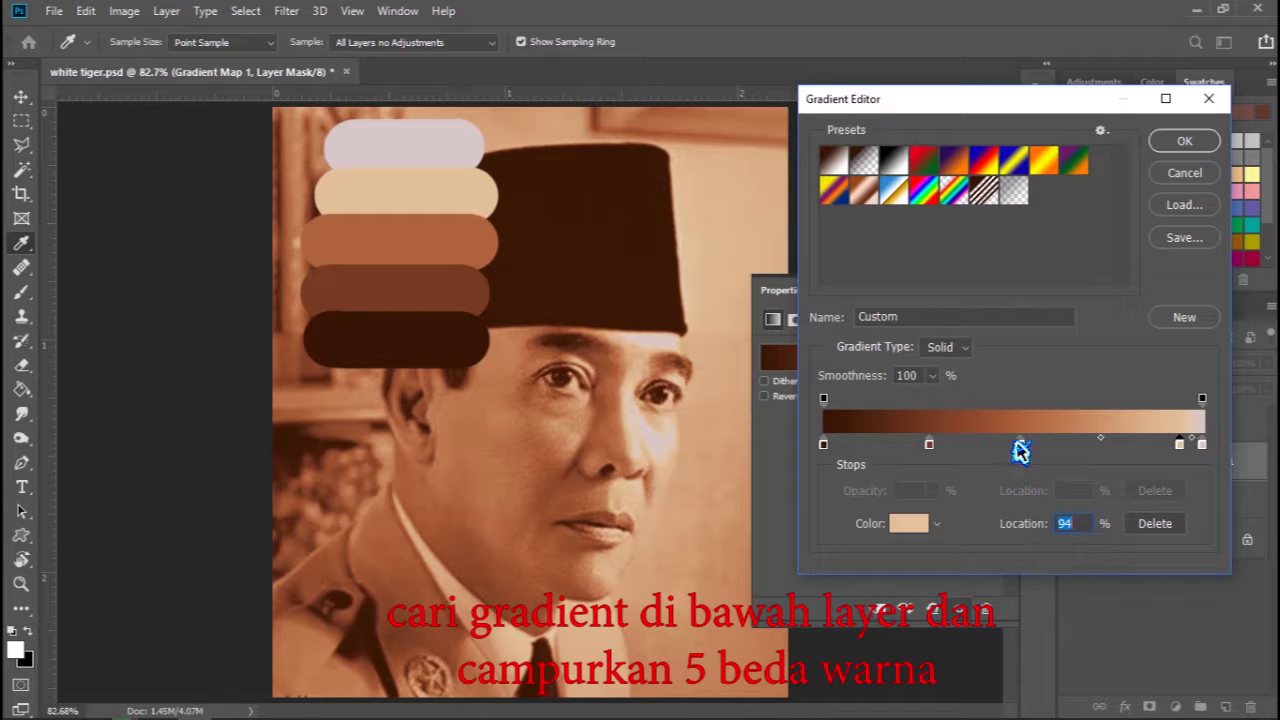
{"action": "left_click_drag", "start_coordinate": [1020, 446], "coordinate": [1043, 451]}
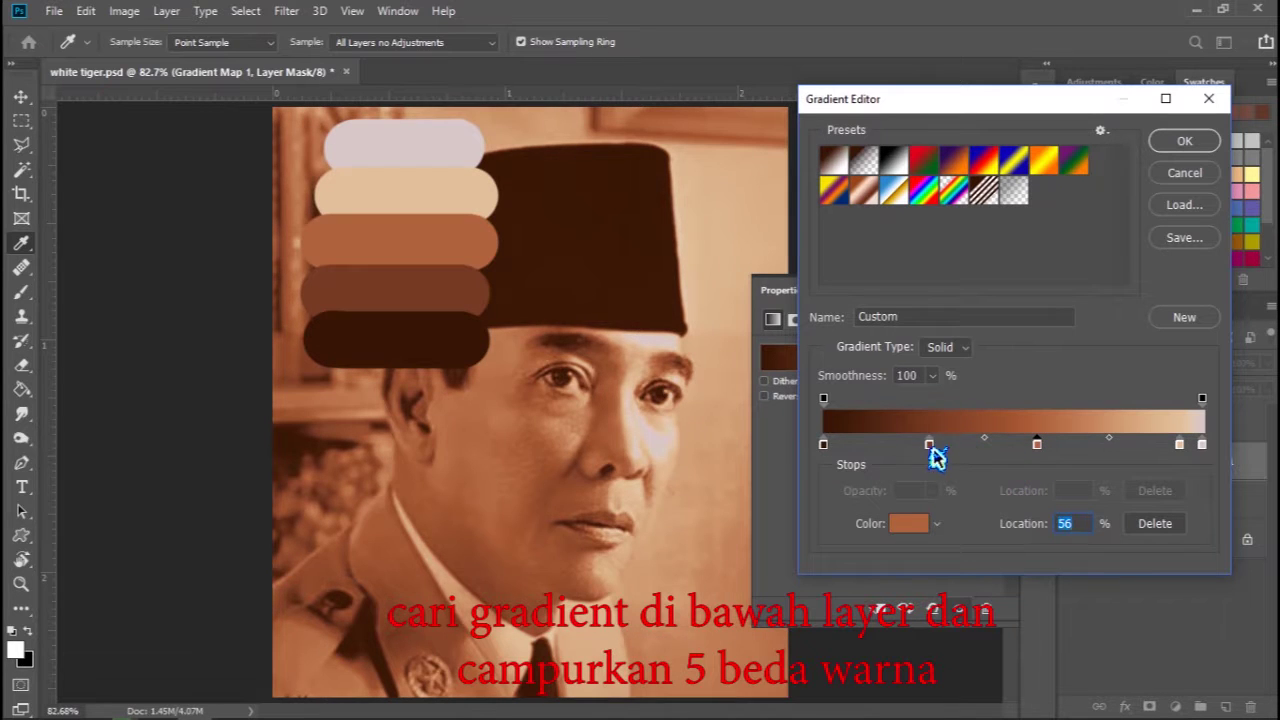
{"action": "left_click_drag", "start_coordinate": [929, 446], "coordinate": [944, 449]}
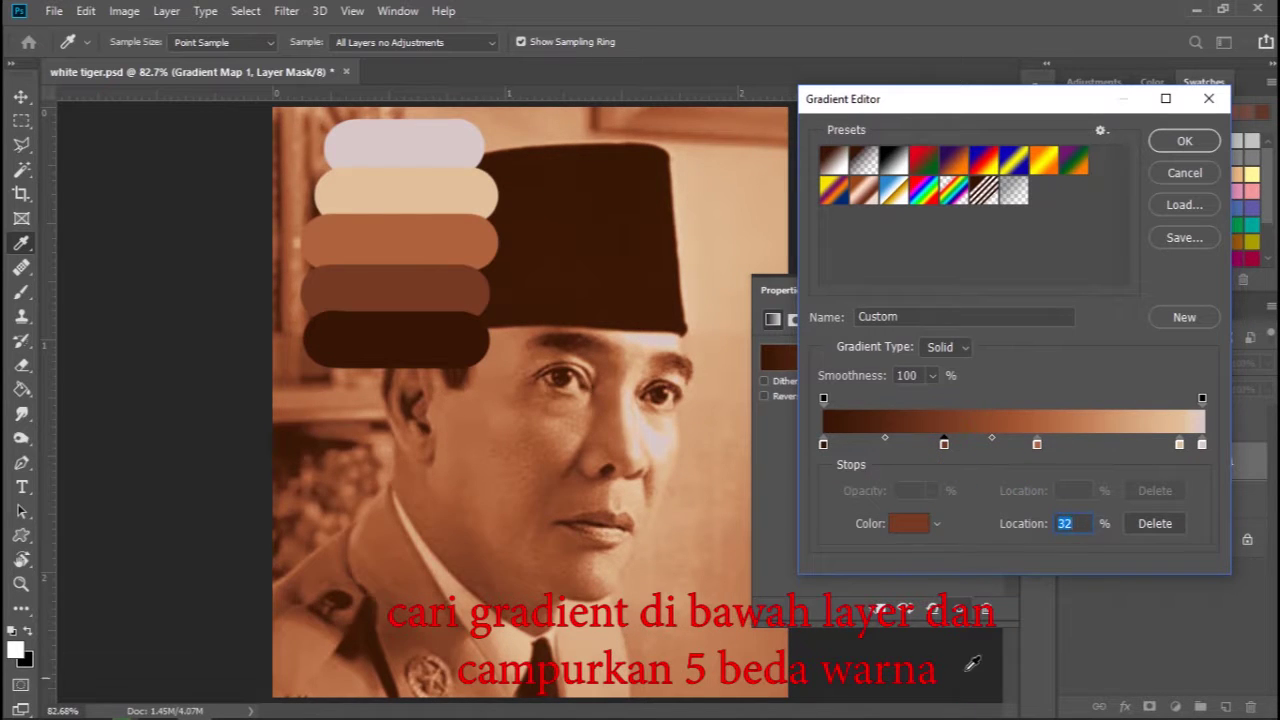
{"action": "left_click_drag", "start_coordinate": [948, 451], "coordinate": [962, 452]}
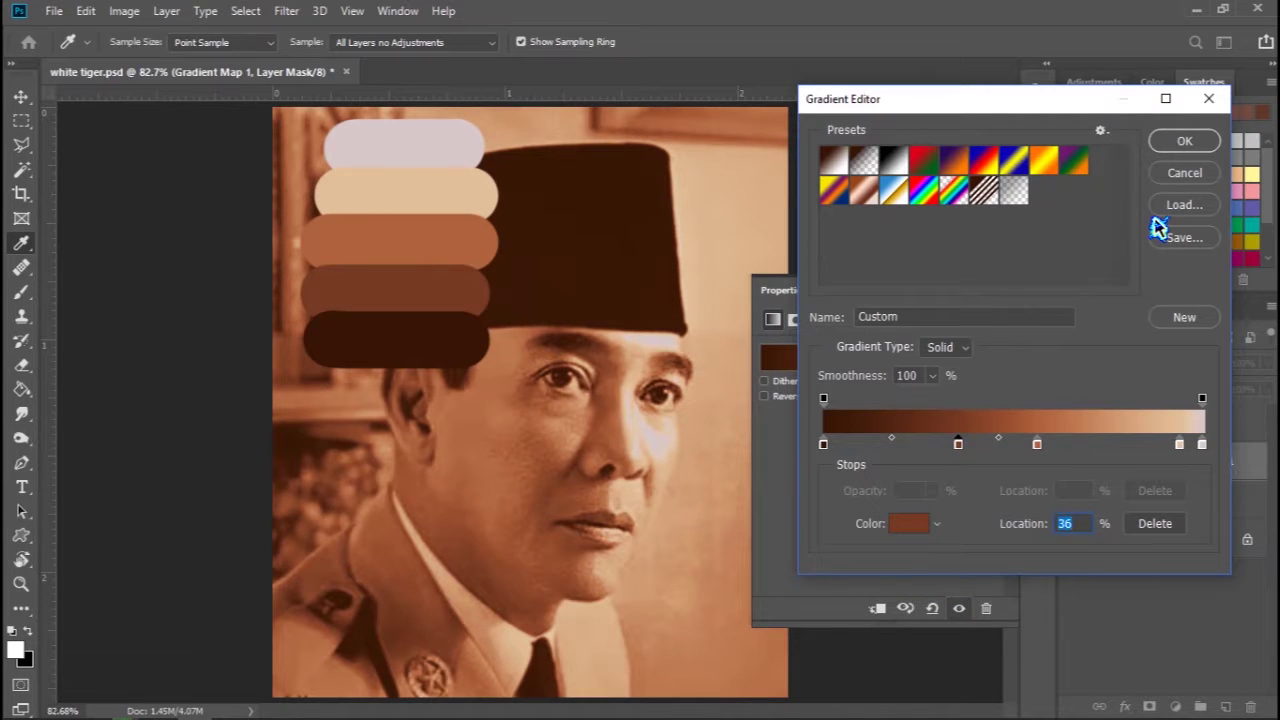
{"action": "left_click", "coordinate": [1194, 141]}
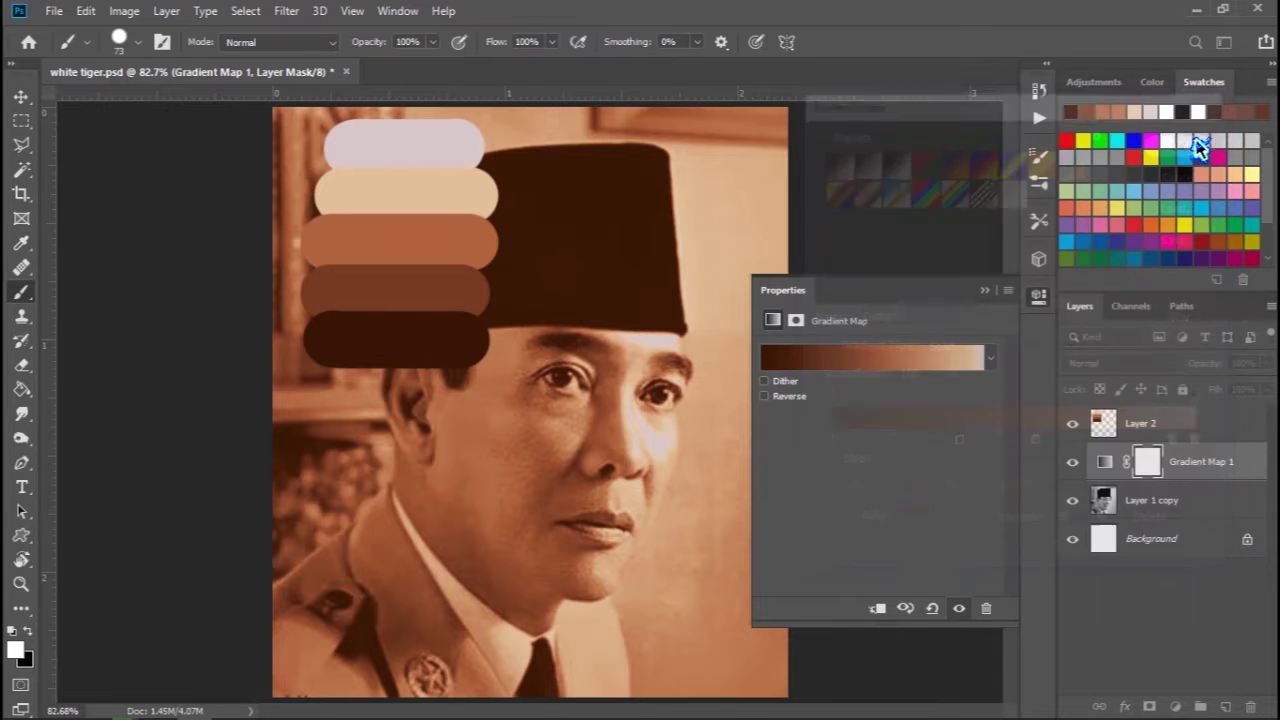
- Hide the swatch layer, Layer 2, and fill the Gradient Map's layer mask with black
{"action": "left_click", "coordinate": [1072, 424]}
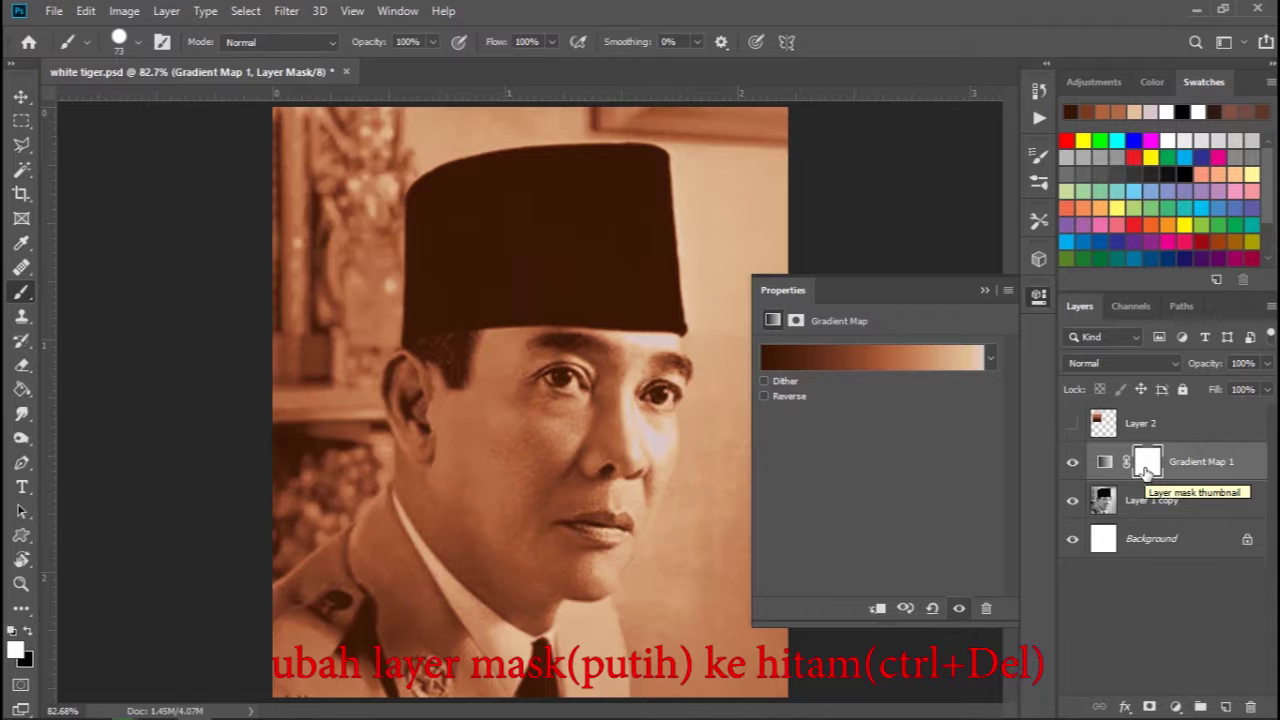
{"action": "key", "text": "ctrl+Delete"}
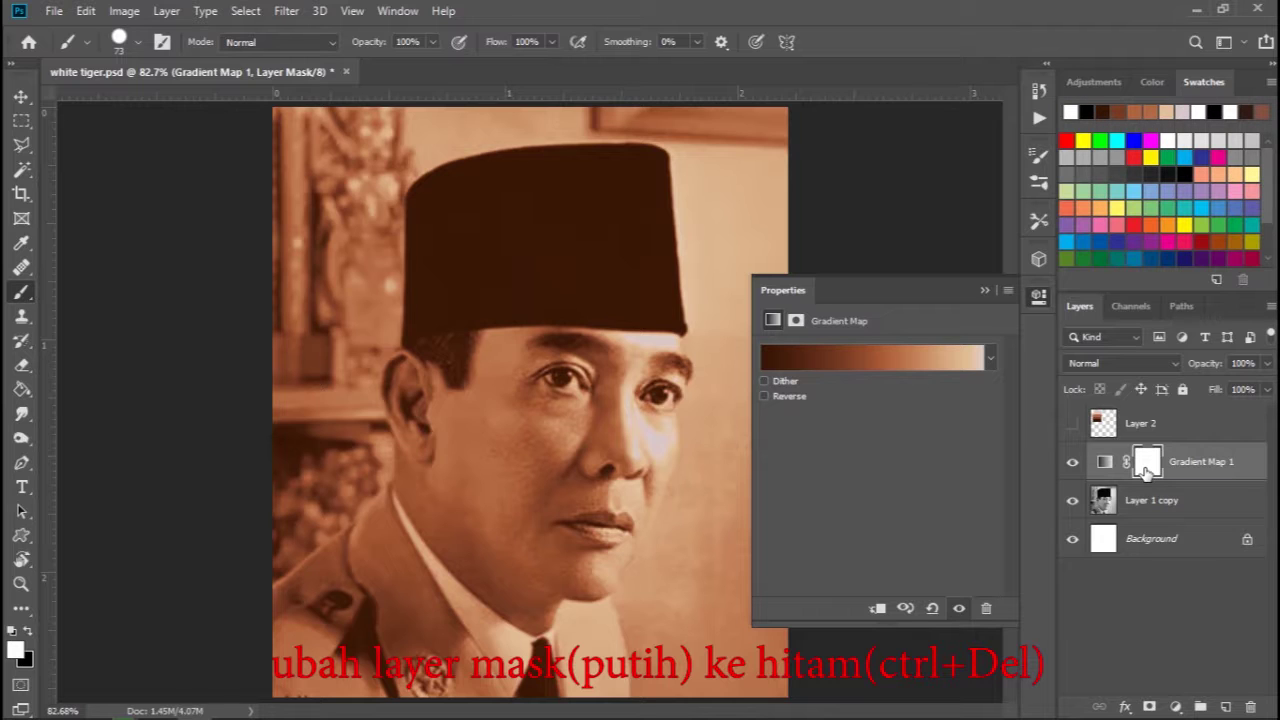
{"action": "key", "text": "ctrl+Delete"}
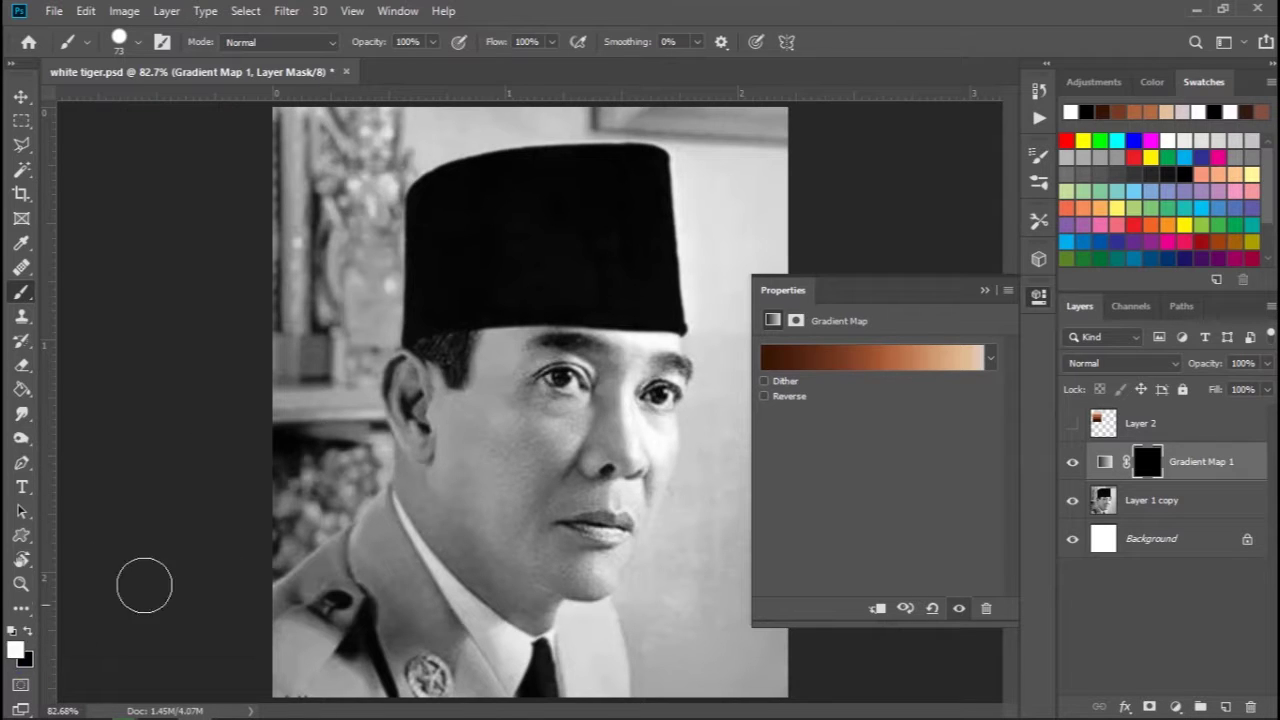
- Paint white on the Gradient Map's mask over the face, ear and neck with a soft 73 px brush to reveal the skin tones
{"action": "left_click", "coordinate": [417, 479]}
{"action": "mouse_move", "coordinate": [417, 479]}
{"action": "left_mouse_down"}
{"action": "mouse_move", "coordinate": [408, 410]}
{"action": "mouse_move", "coordinate": [455, 400]}
{"action": "mouse_move", "coordinate": [466, 411]}
{"action": "mouse_move", "coordinate": [417, 486]}
{"action": "mouse_move", "coordinate": [408, 380]}
{"action": "mouse_move", "coordinate": [436, 360]}
{"action": "left_mouse_up"}
{"action": "right_click", "coordinate": [466, 411]}
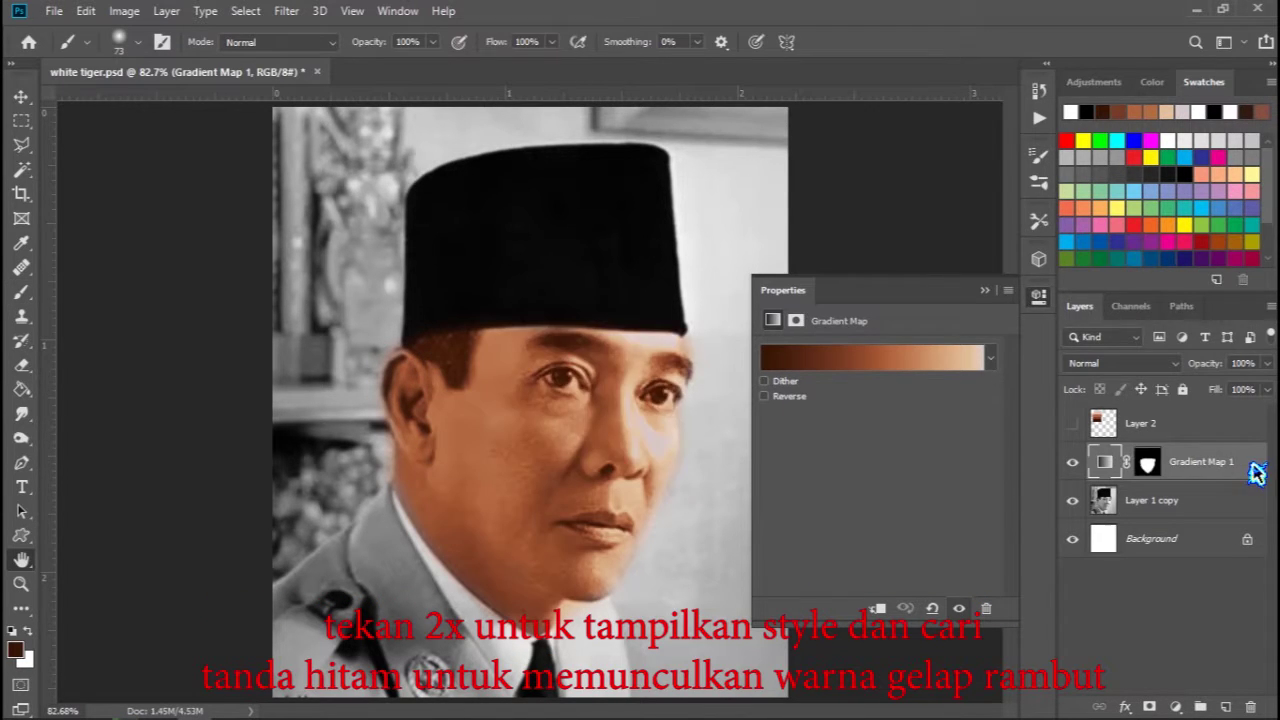
- Split the Gradient Map layer's Blend If black point for the underlying layer to 0 / 72 so the hair's dark tones show through
{"action": "double_click", "coordinate": [1257, 474]}
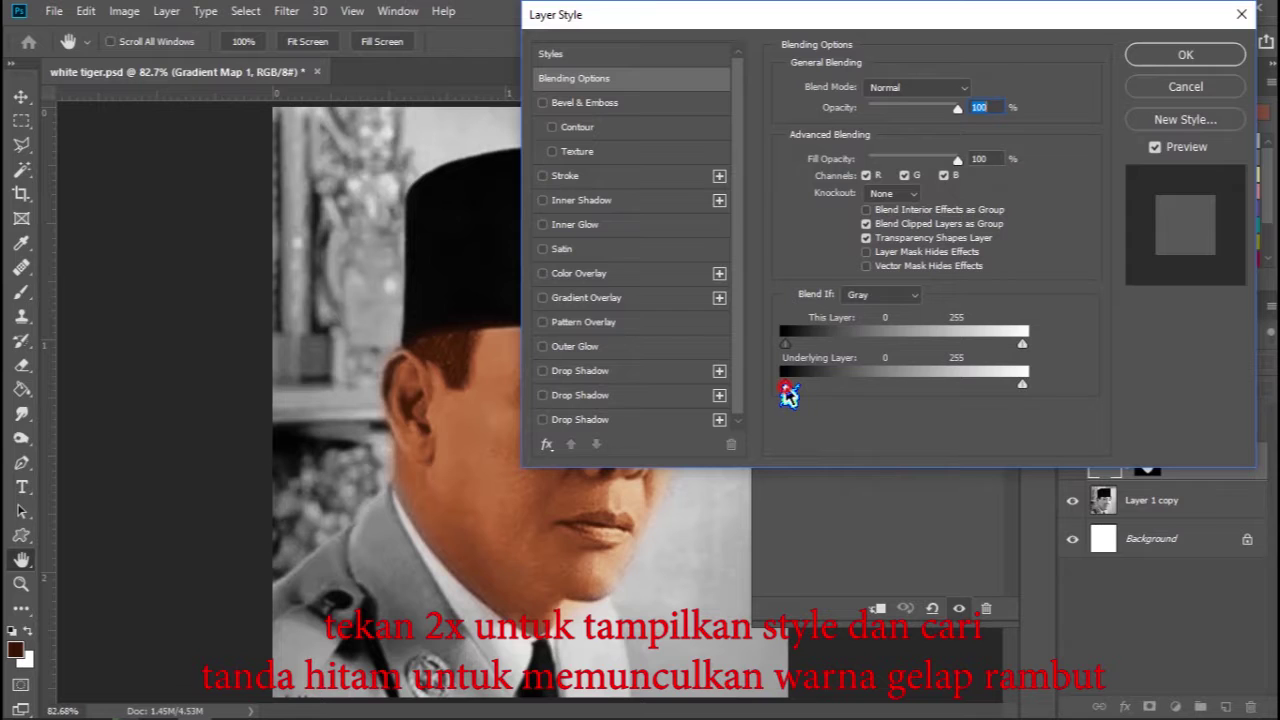
{"action": "left_click_drag", "start_coordinate": [788, 392], "coordinate": [817, 398]}
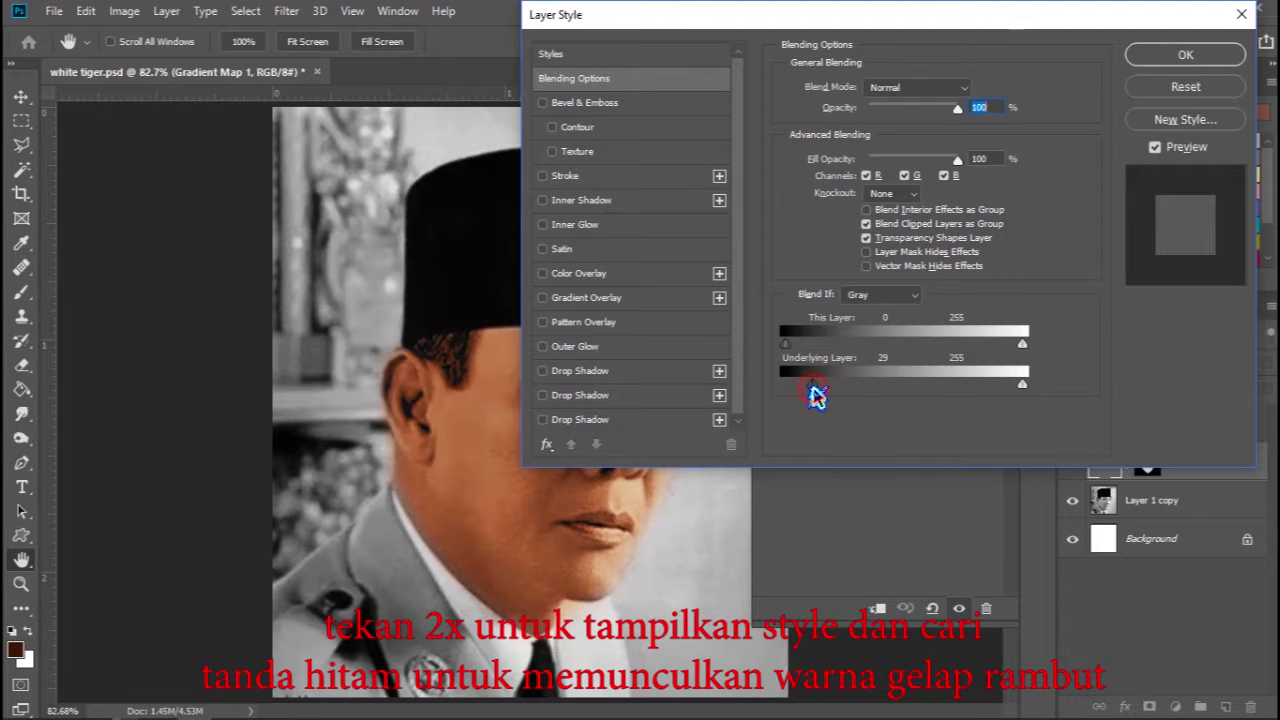
{"action": "left_click_drag", "start_coordinate": [812, 388], "coordinate": [856, 395]}
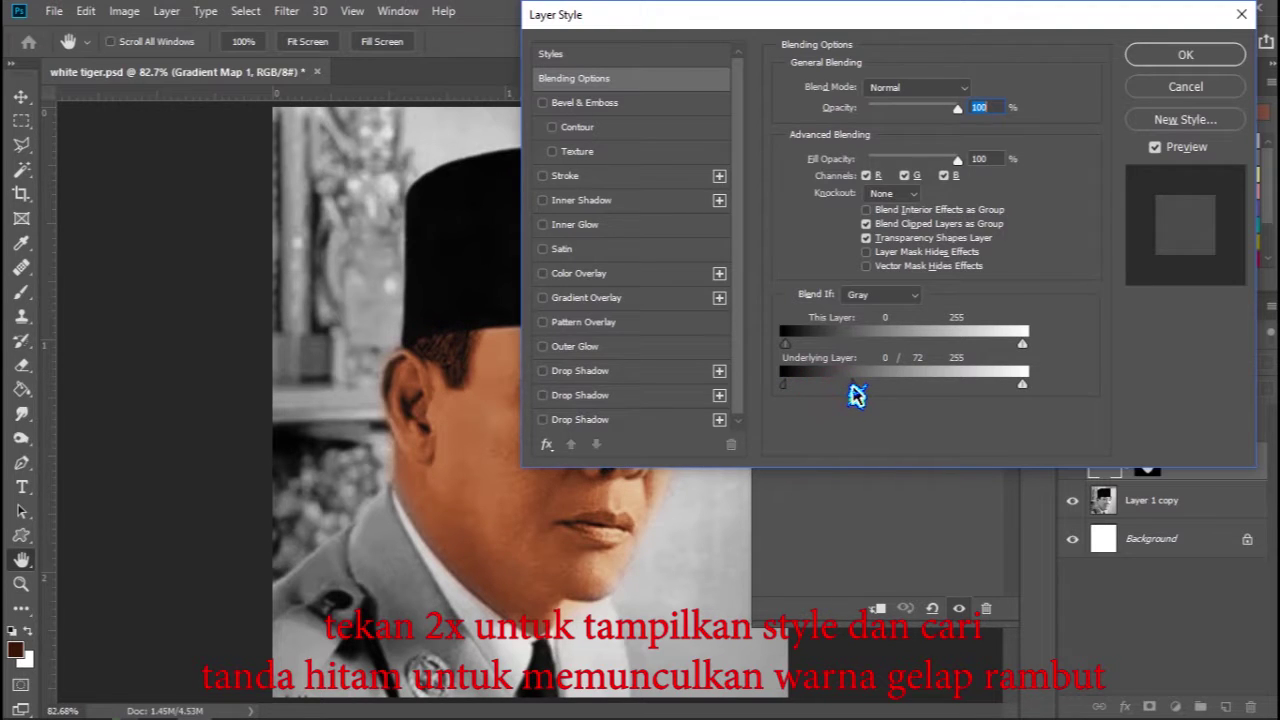
{"action": "left_click", "coordinate": [1197, 57]}
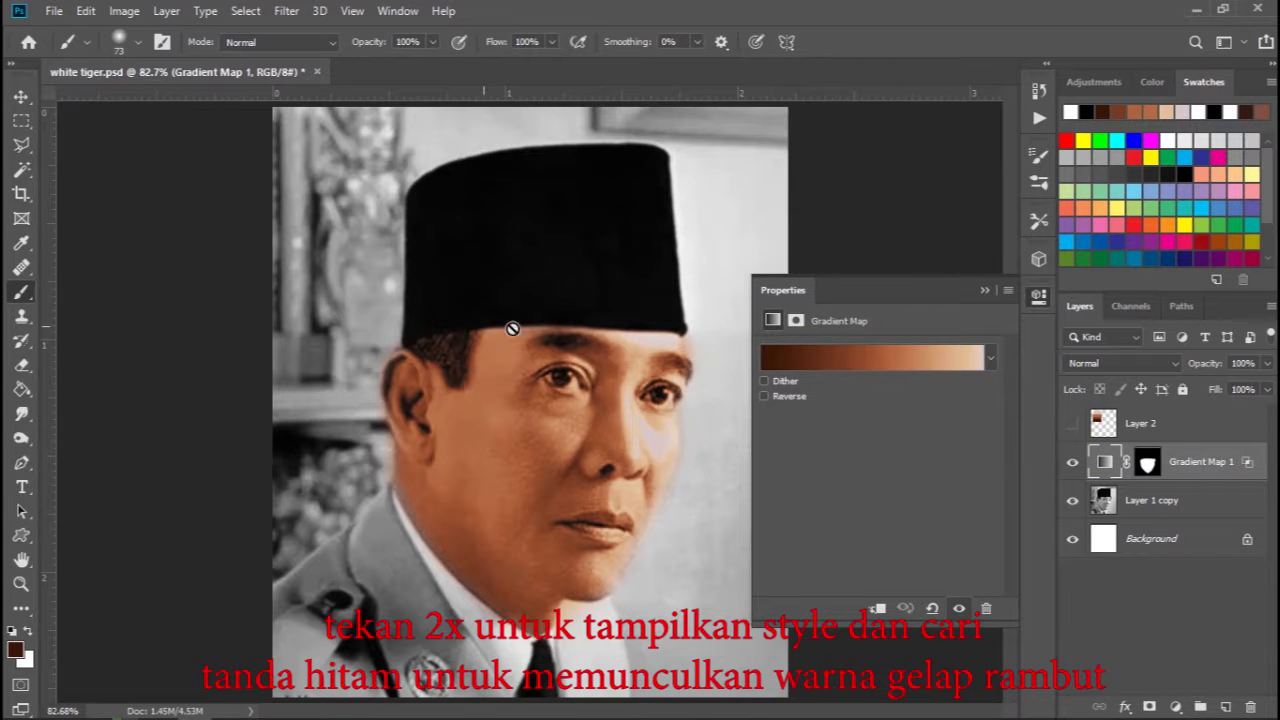
- Paint black on the Gradient Map's mask over both eyes with a 37 px brush to remove the skin tint
{"action": "left_click", "coordinate": [1146, 464]}
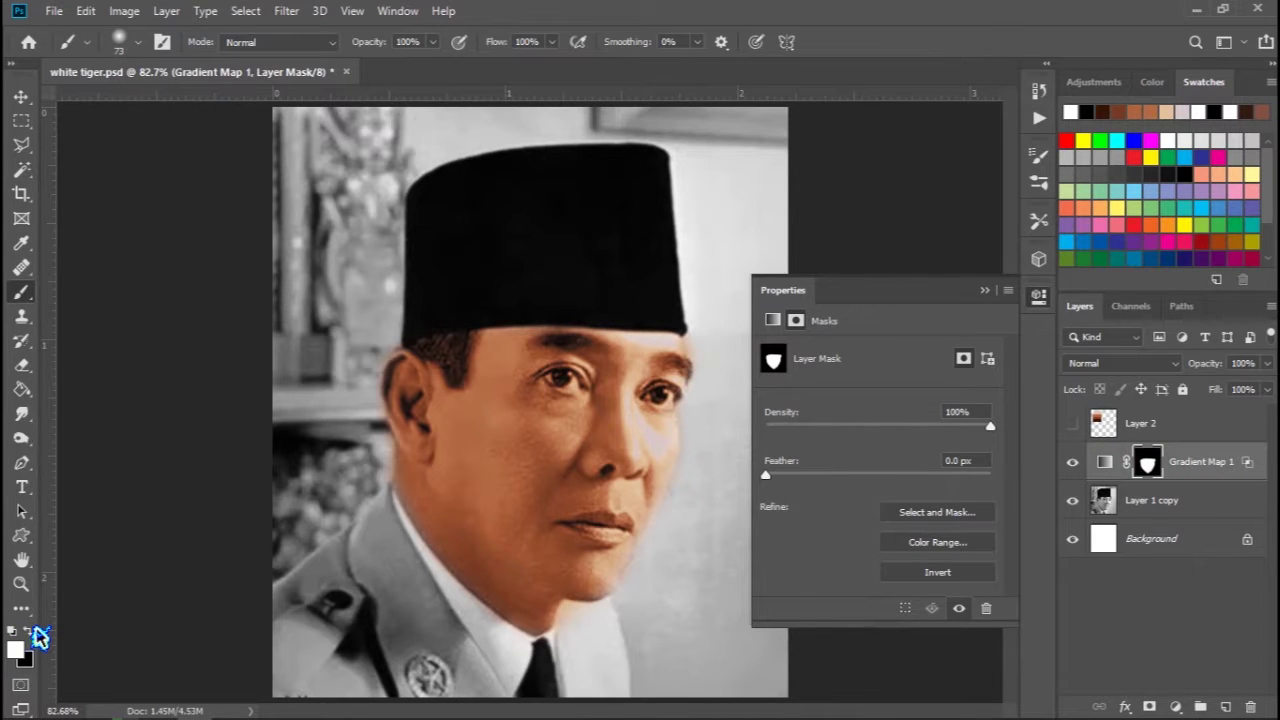
{"action": "left_click", "coordinate": [27, 633]}
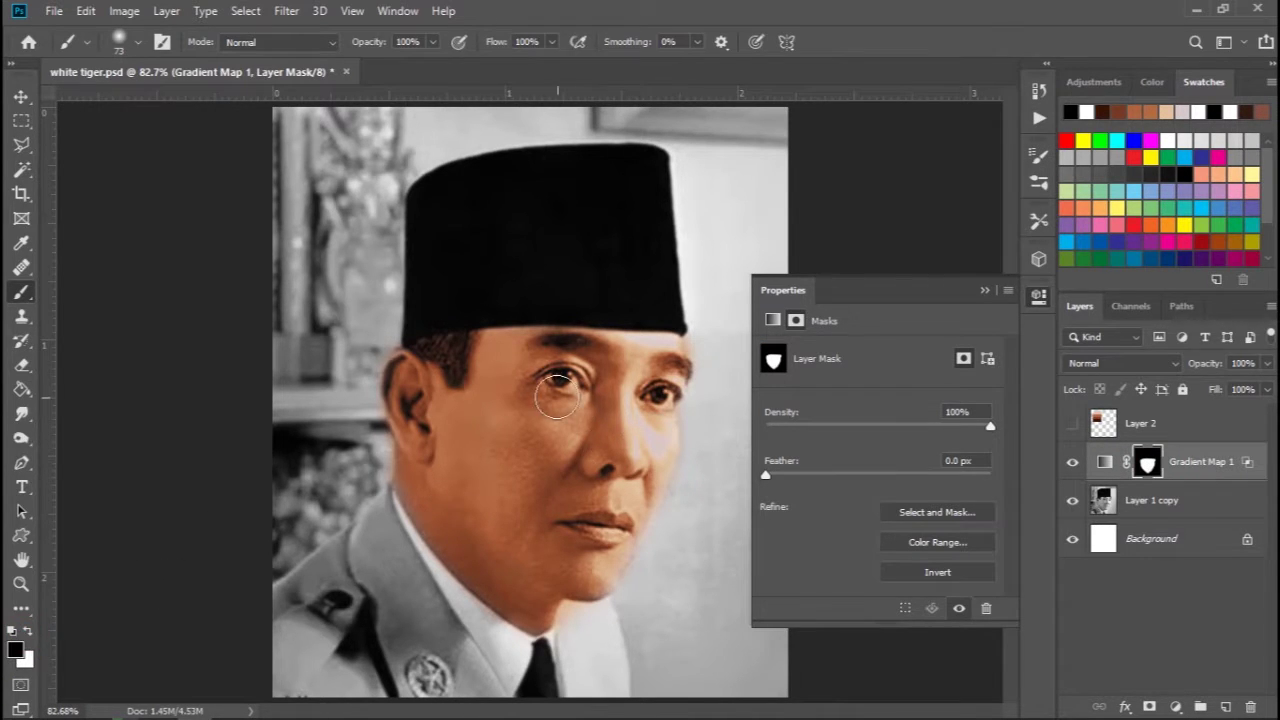
{"action": "mouse_move", "coordinate": [611, 386]}
{"action": "left_mouse_down"}
{"action": "mouse_move", "coordinate": [555, 377]}
{"action": "mouse_move", "coordinate": [576, 382]}
{"action": "left_mouse_up"}
{"action": "left_click_drag", "start_coordinate": [654, 397], "coordinate": [672, 395]}
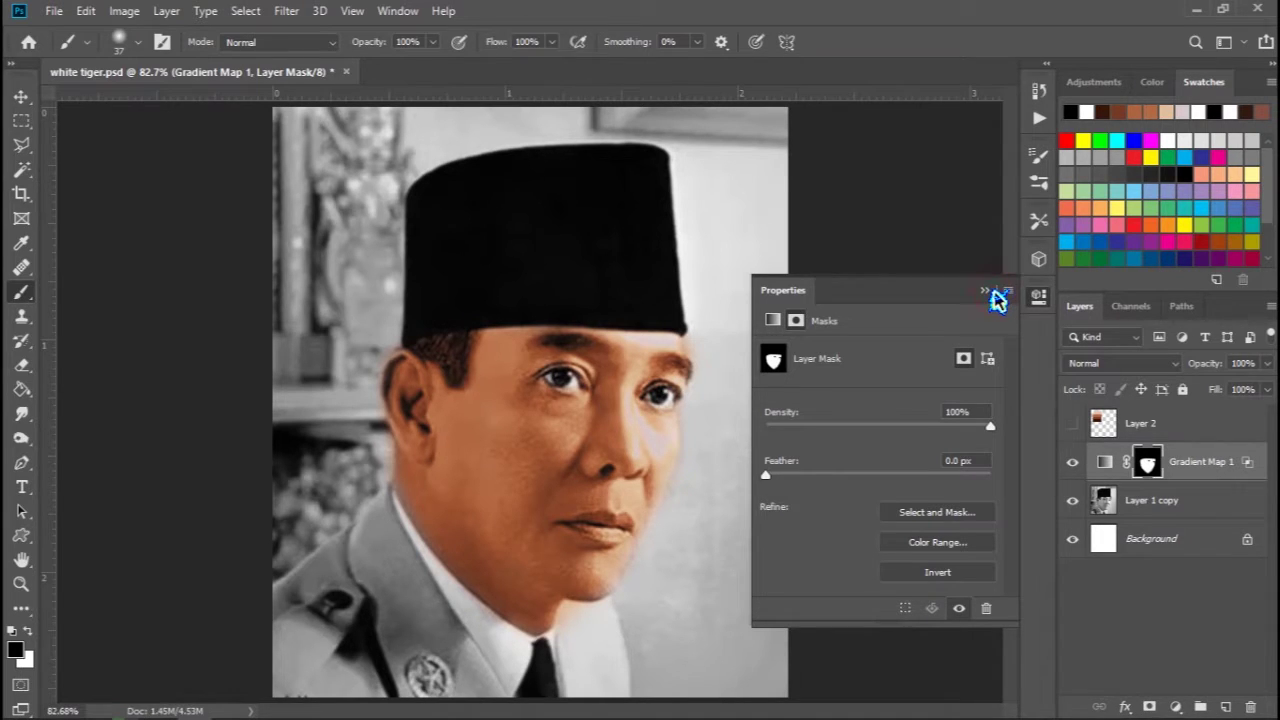
{"action": "left_click", "coordinate": [985, 291]}
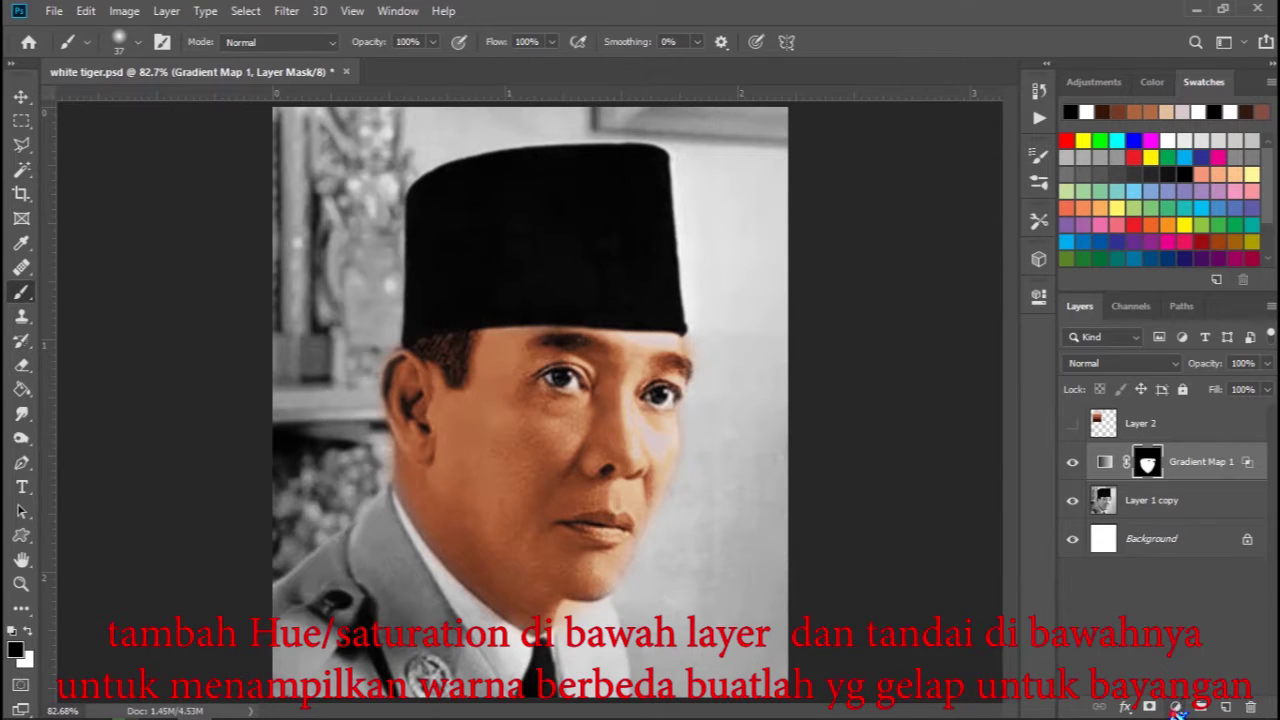
- Add a Hue/Saturation adjustment with Colorize on, setting hue to about 26, raising saturation and lowering lightness for a dark orange-brown shadow tint
{"action": "left_click", "coordinate": [1176, 706]}
{"action": "left_click", "coordinate": [1182, 531]}
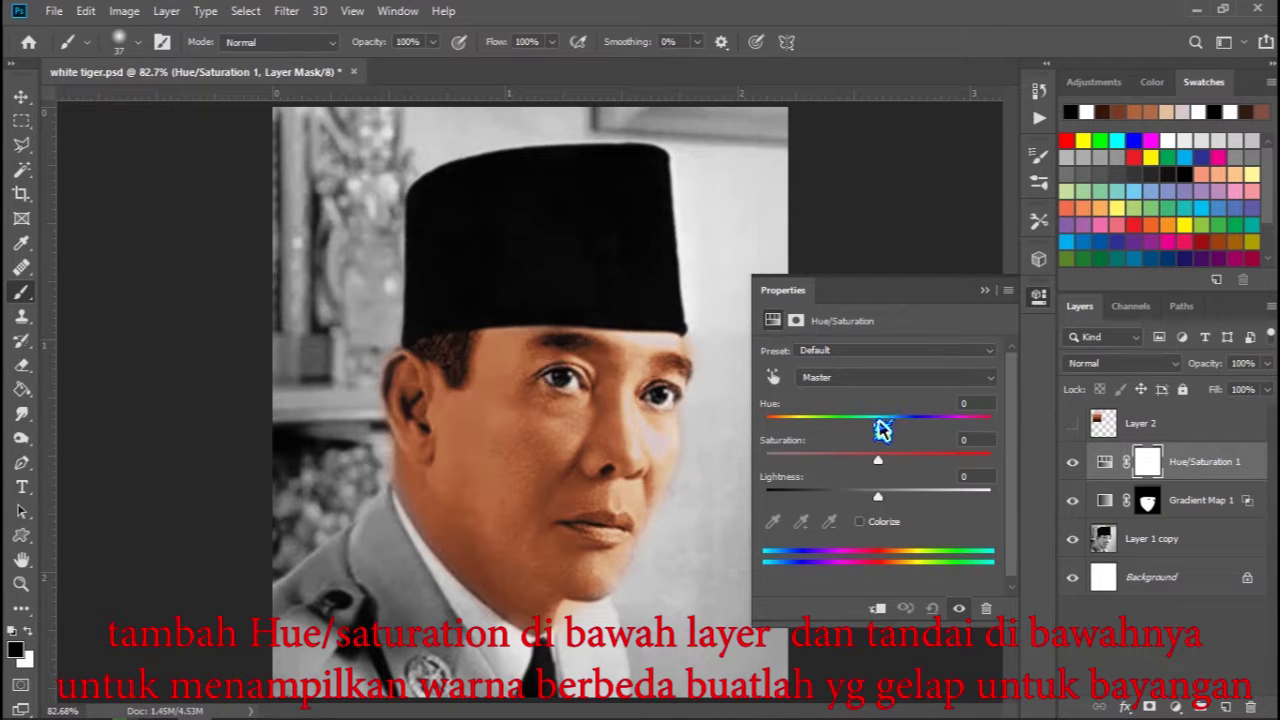
{"action": "left_click", "coordinate": [860, 522]}
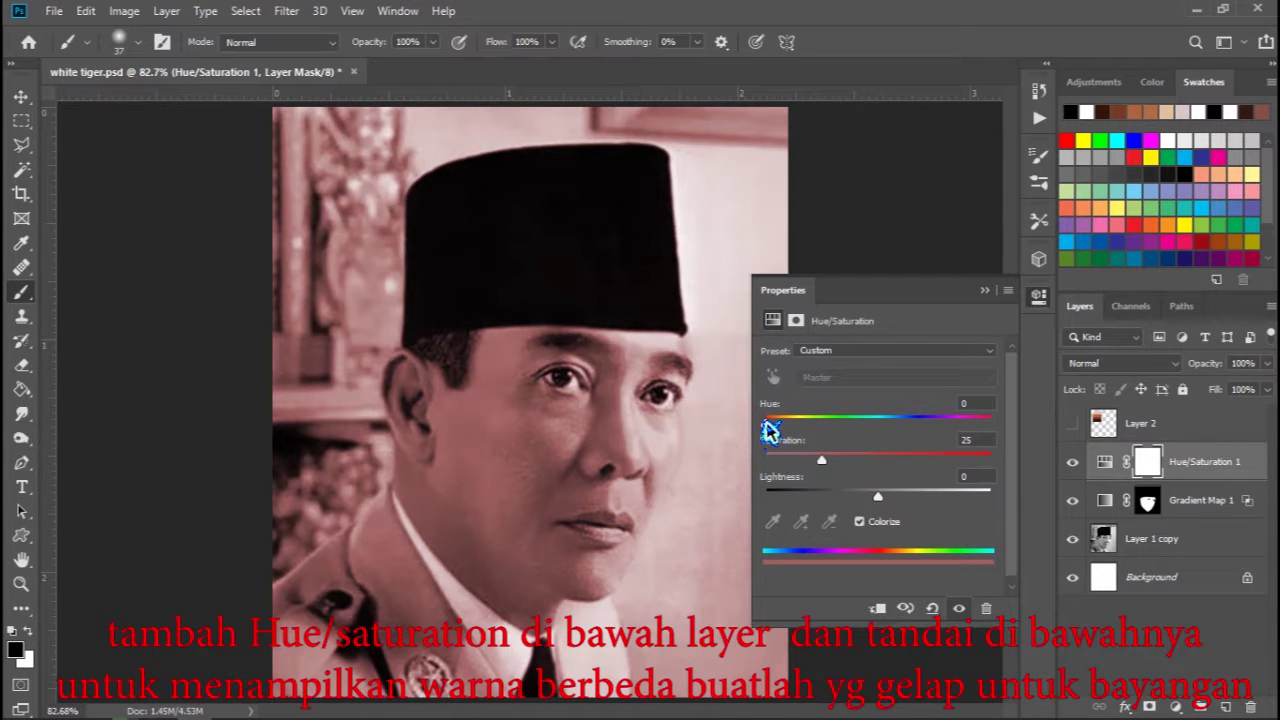
{"action": "left_click_drag", "start_coordinate": [766, 424], "coordinate": [880, 424]}
{"action": "left_click", "coordinate": [822, 461]}
{"action": "left_click_drag", "start_coordinate": [850, 467], "coordinate": [790, 418]}
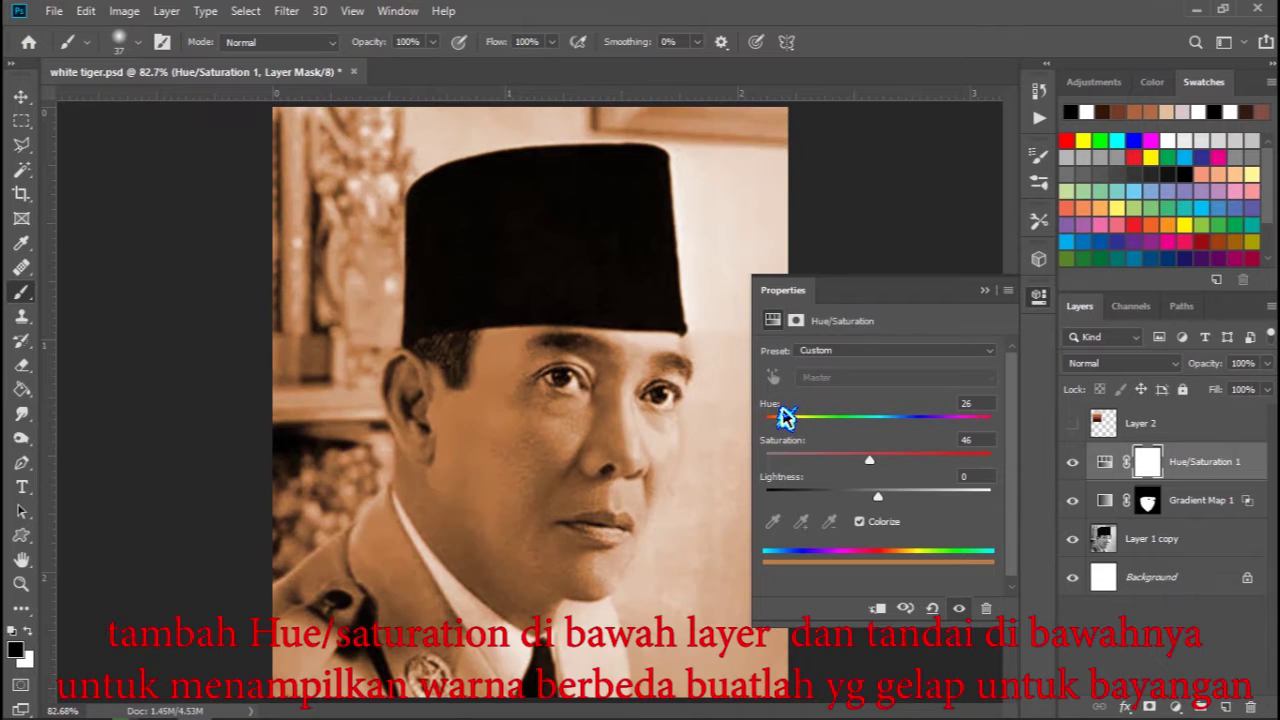
{"action": "left_click_drag", "start_coordinate": [869, 459], "coordinate": [854, 492]}
{"action": "left_click", "coordinate": [984, 291]}
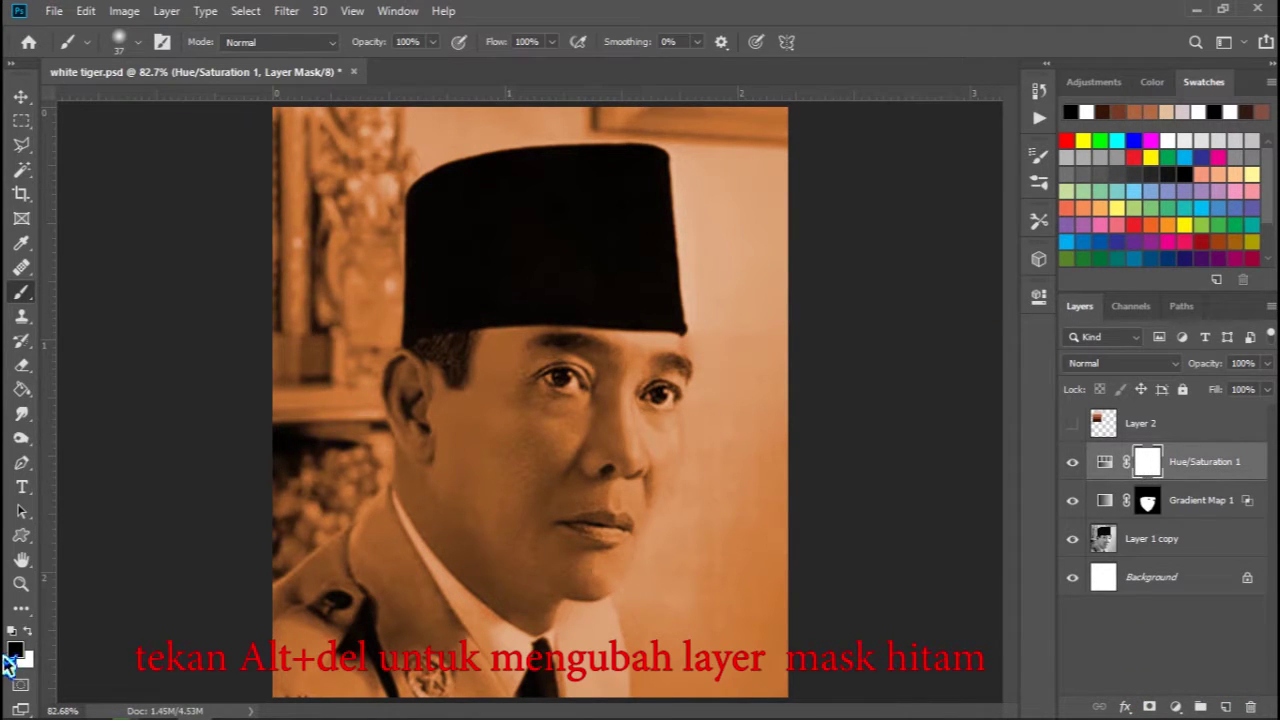
- Fill the Hue/Saturation 1 mask with black, paint white over shadows around the eyes and mouth with a soft 67 px brush, and undo the last stroke
{"action": "key", "text": "alt+Delete"}
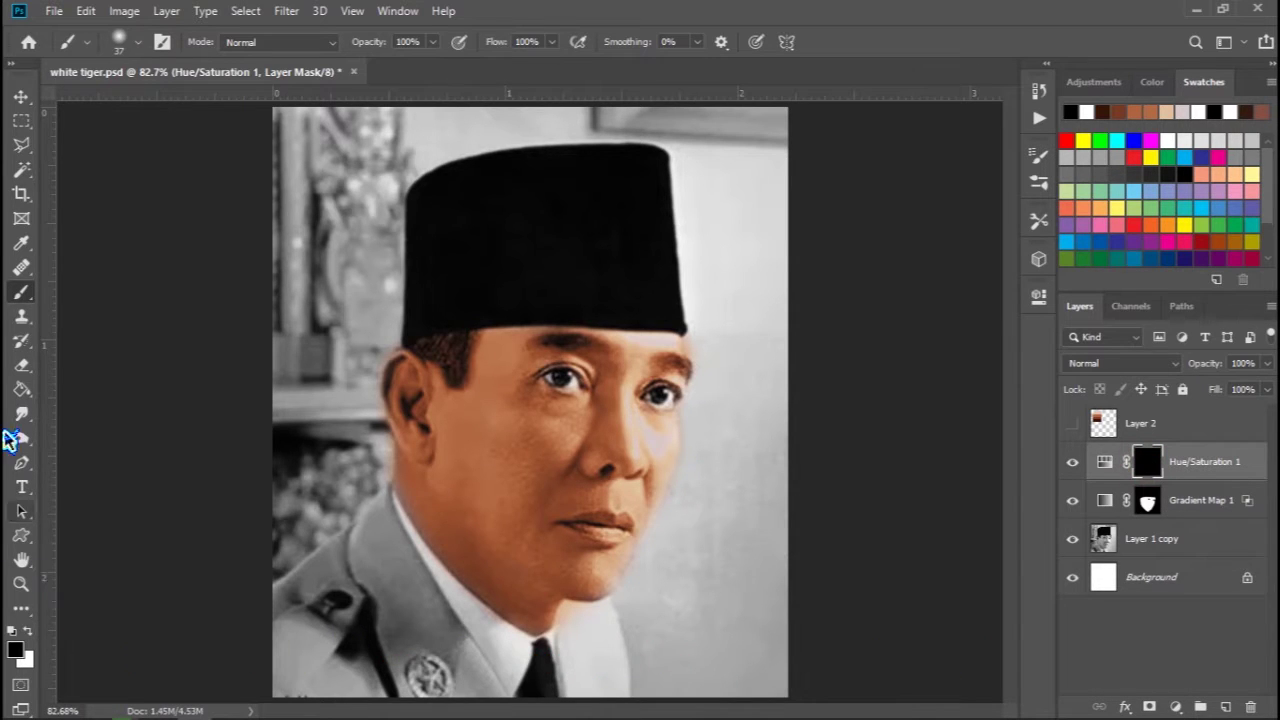
{"action": "left_click", "coordinate": [28, 631]}
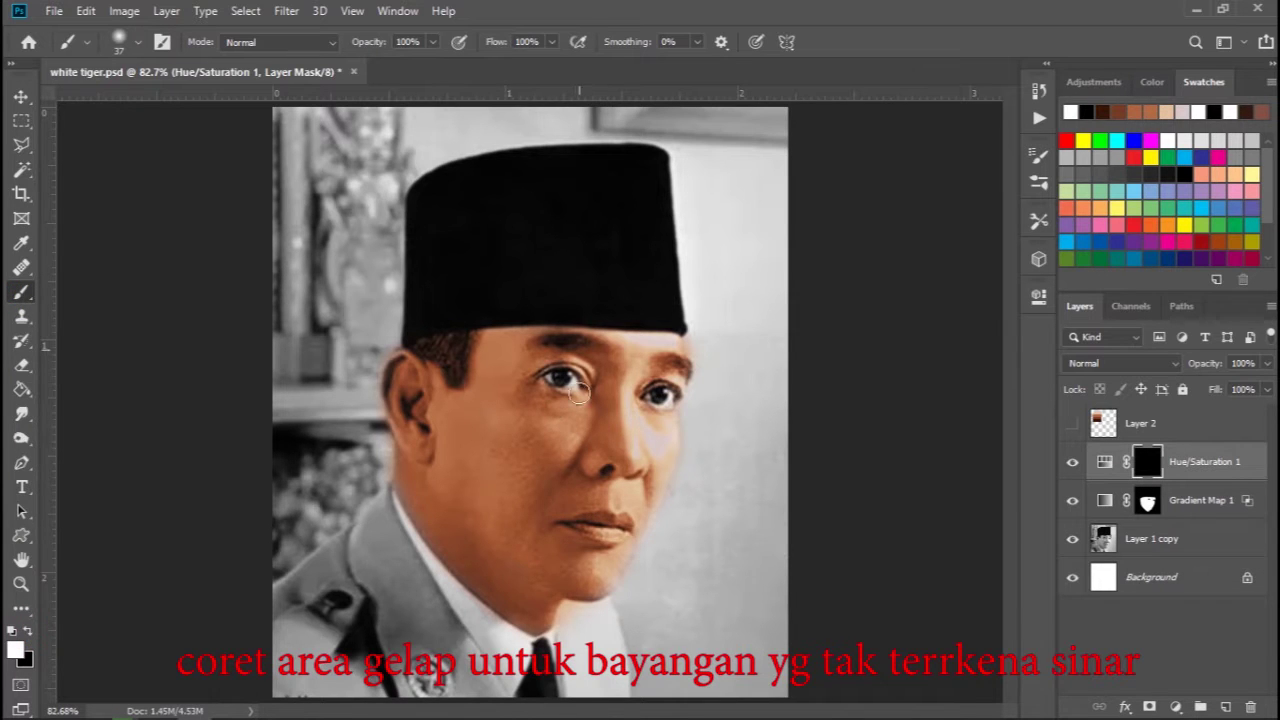
{"action": "right_click", "coordinate": [606, 420]}
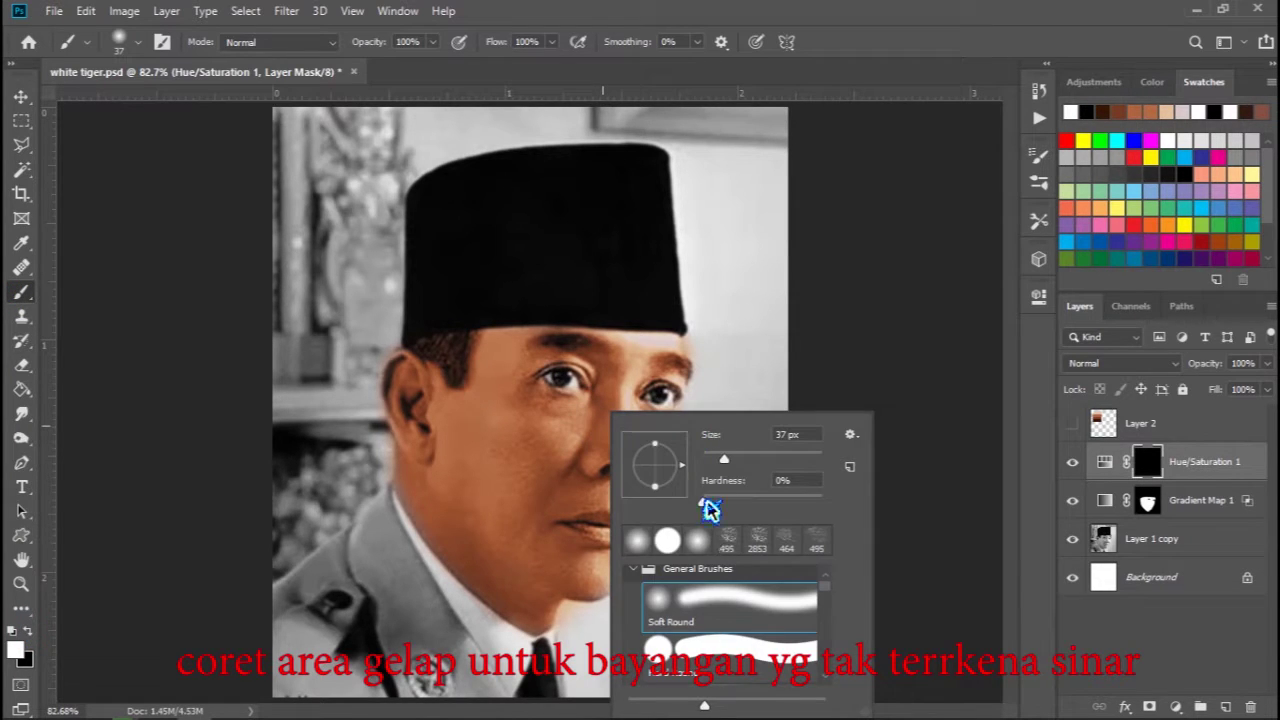
{"action": "left_click", "coordinate": [555, 397]}
{"action": "left_click_drag", "start_coordinate": [558, 377], "coordinate": [565, 357]}
{"action": "left_click_drag", "start_coordinate": [587, 521], "coordinate": [629, 526]}
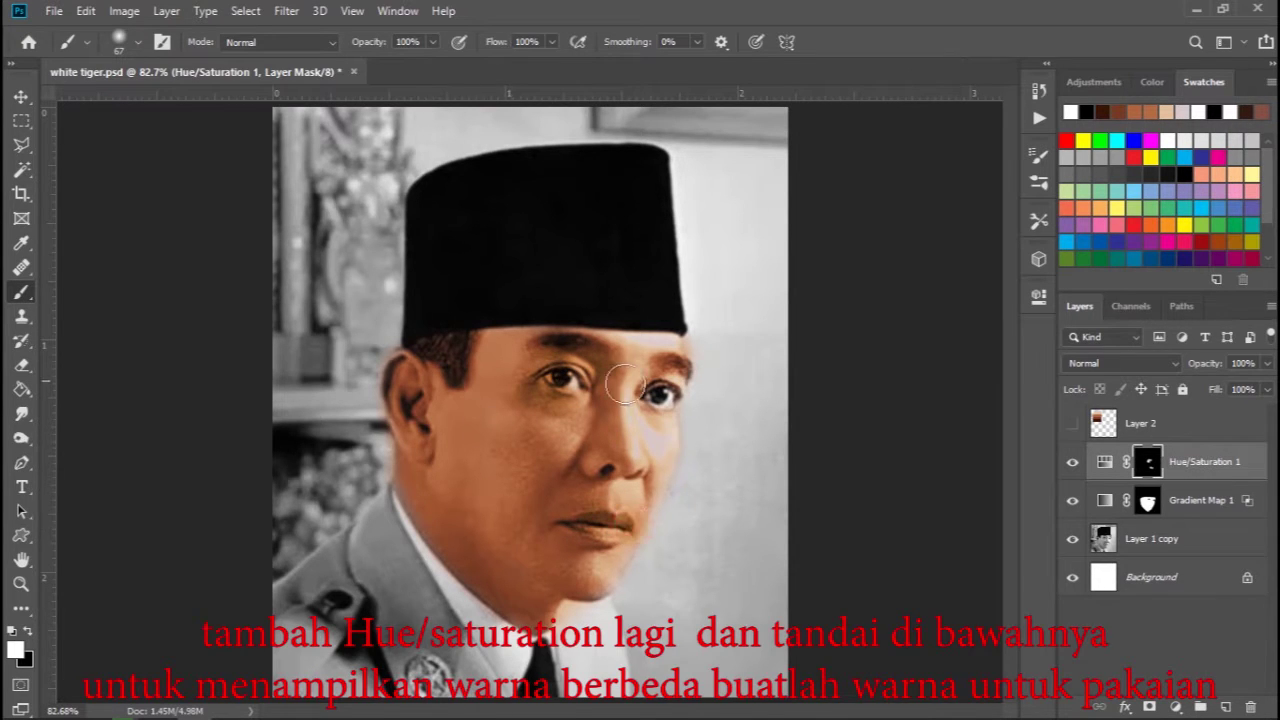
{"action": "left_click_drag", "start_coordinate": [655, 396], "coordinate": [670, 401]}
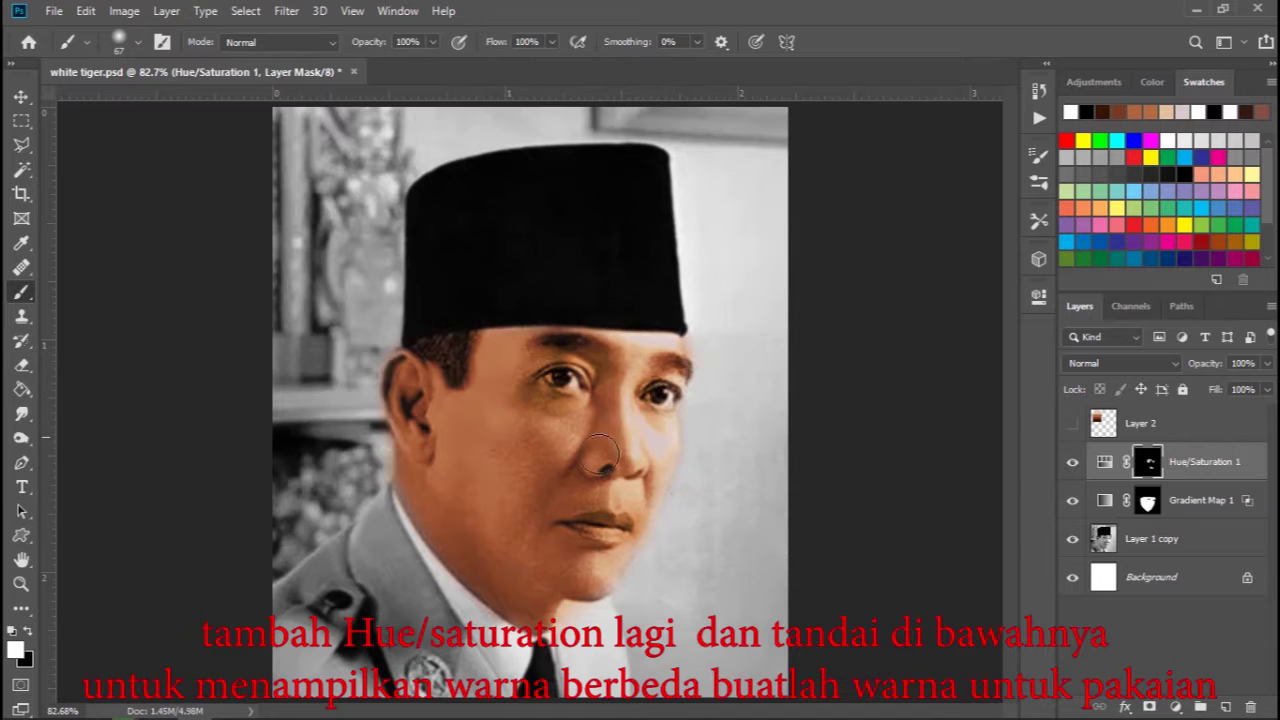
{"action": "key", "text": "ctrl+z"}
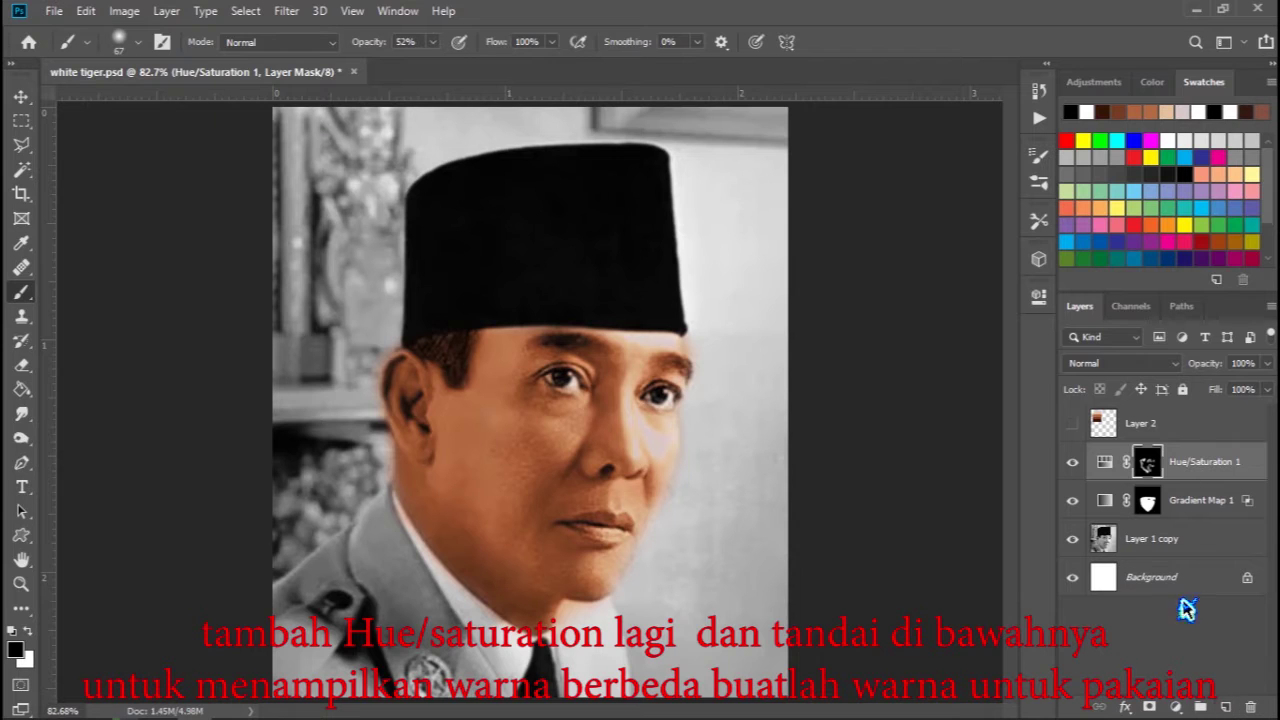
- Add a second Hue/Saturation adjustment for the clothing with Colorize on, hue 56 and saturation 44
{"action": "left_click", "coordinate": [1175, 706]}
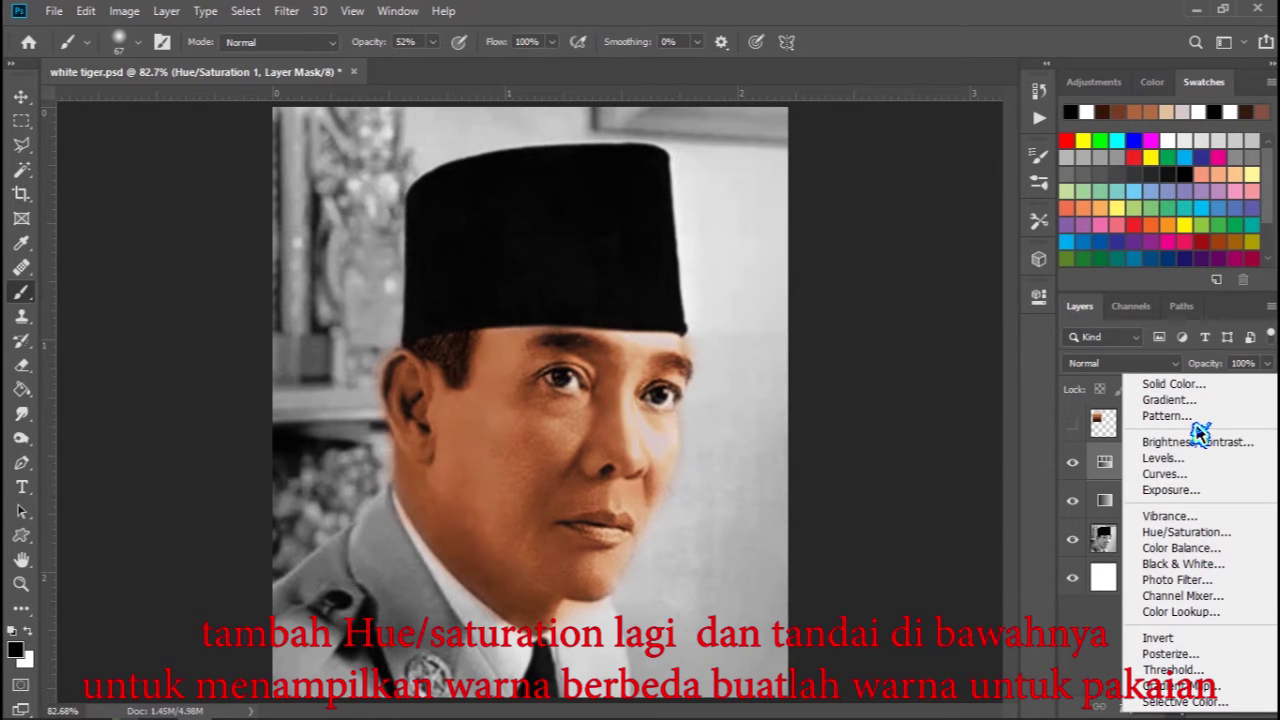
{"action": "left_click", "coordinate": [1198, 533]}
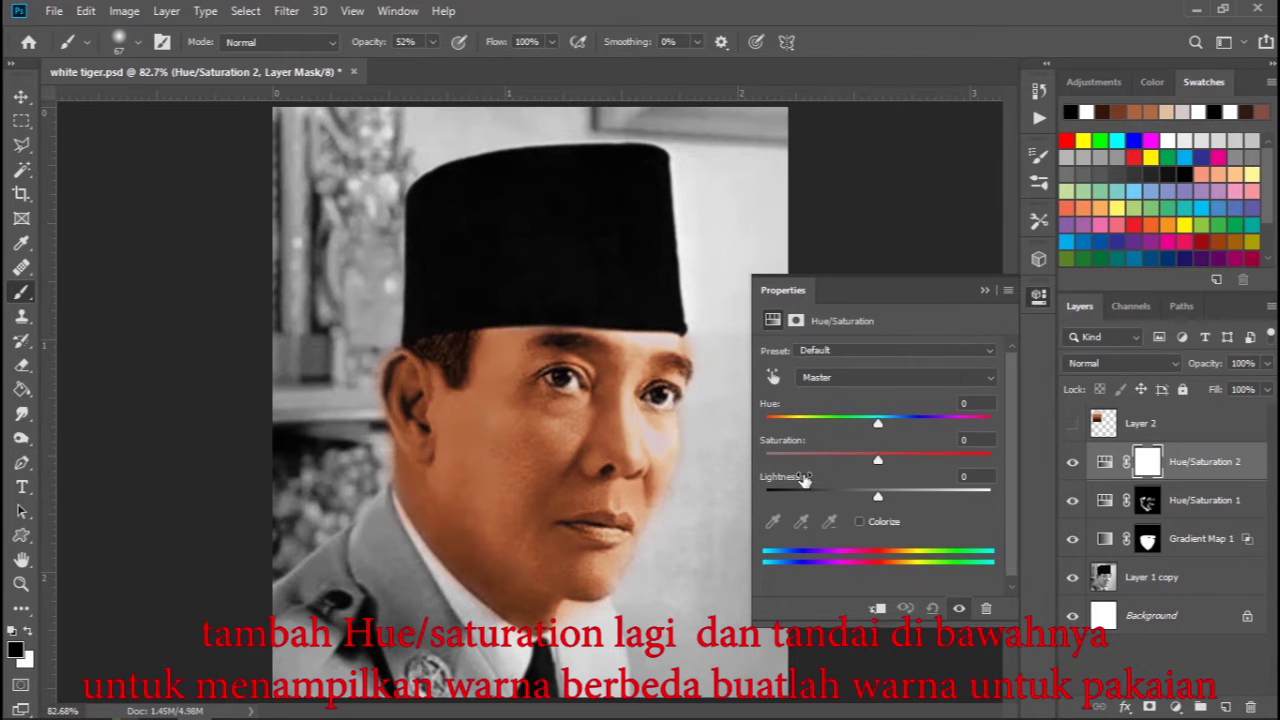
{"action": "left_click", "coordinate": [864, 524]}
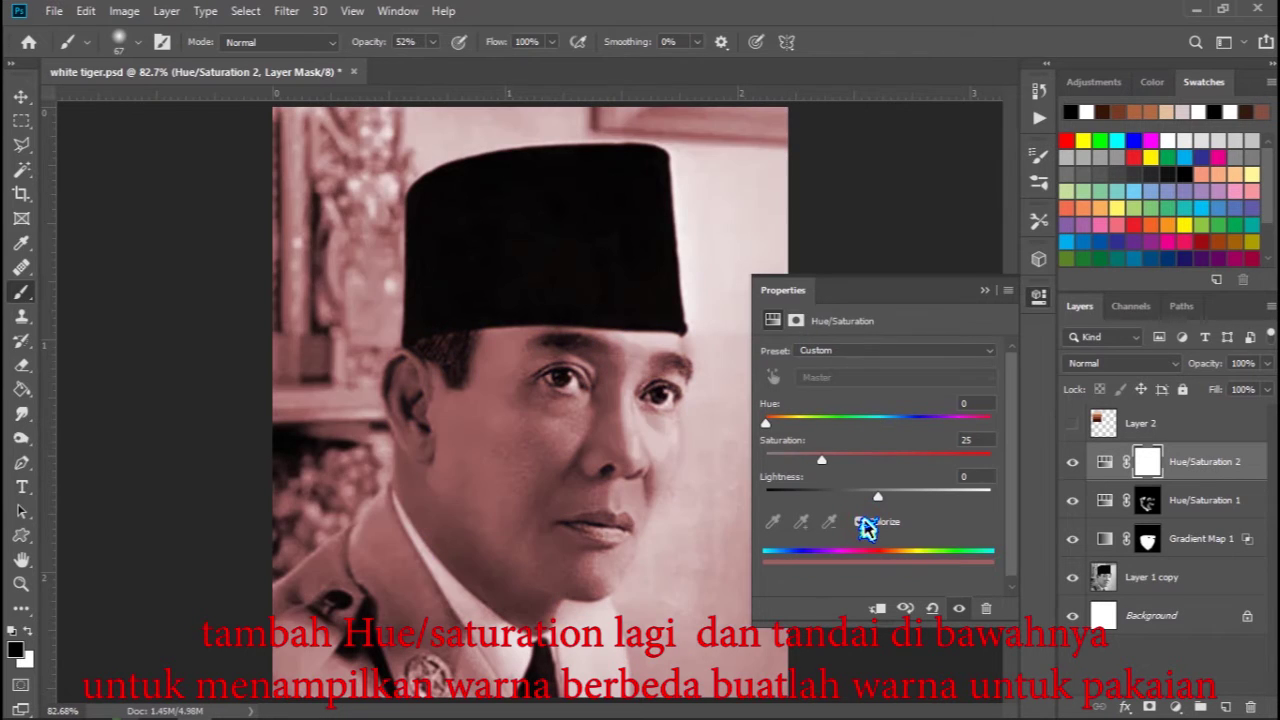
{"action": "left_click_drag", "start_coordinate": [768, 424], "coordinate": [806, 424]}
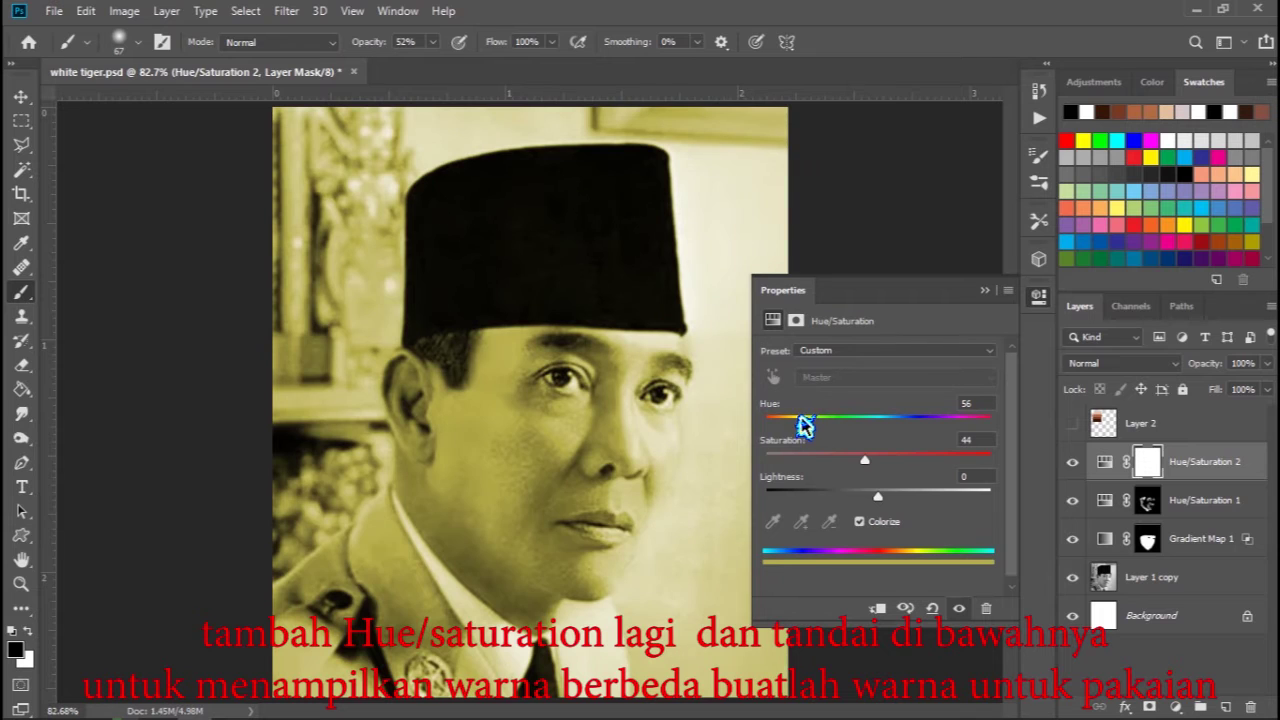
{"action": "left_click", "coordinate": [985, 290]}
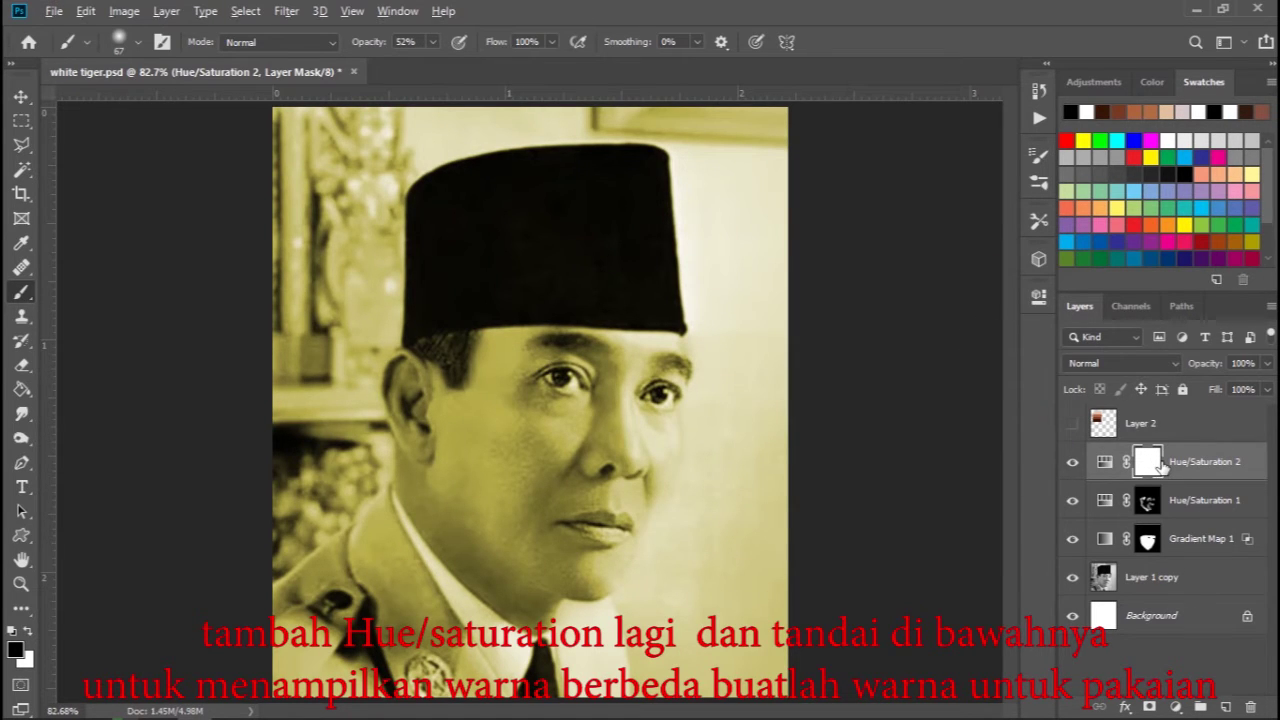
- Invert the Hue/Saturation 2 mask and paint white along the jacket's shoulder and lapel with a 67 px brush at 52% opacity
{"action": "key", "text": "ctrl+i"}
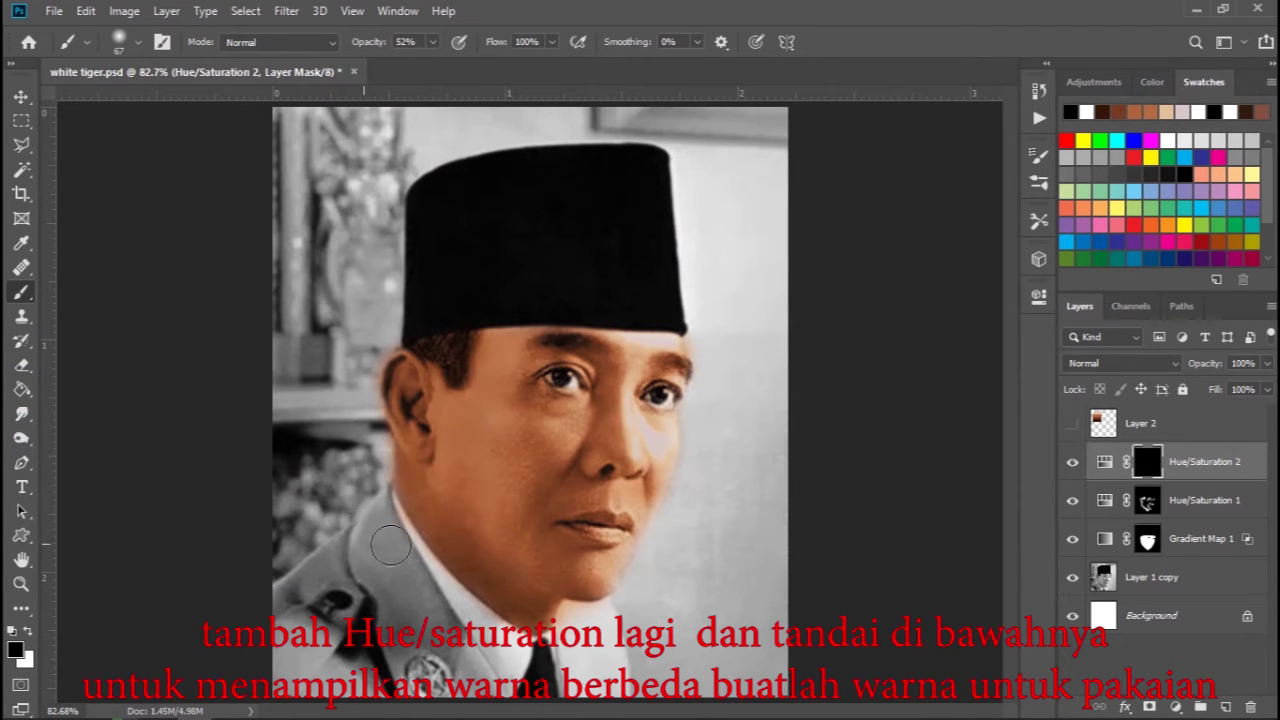
{"action": "left_click", "coordinate": [27, 630]}
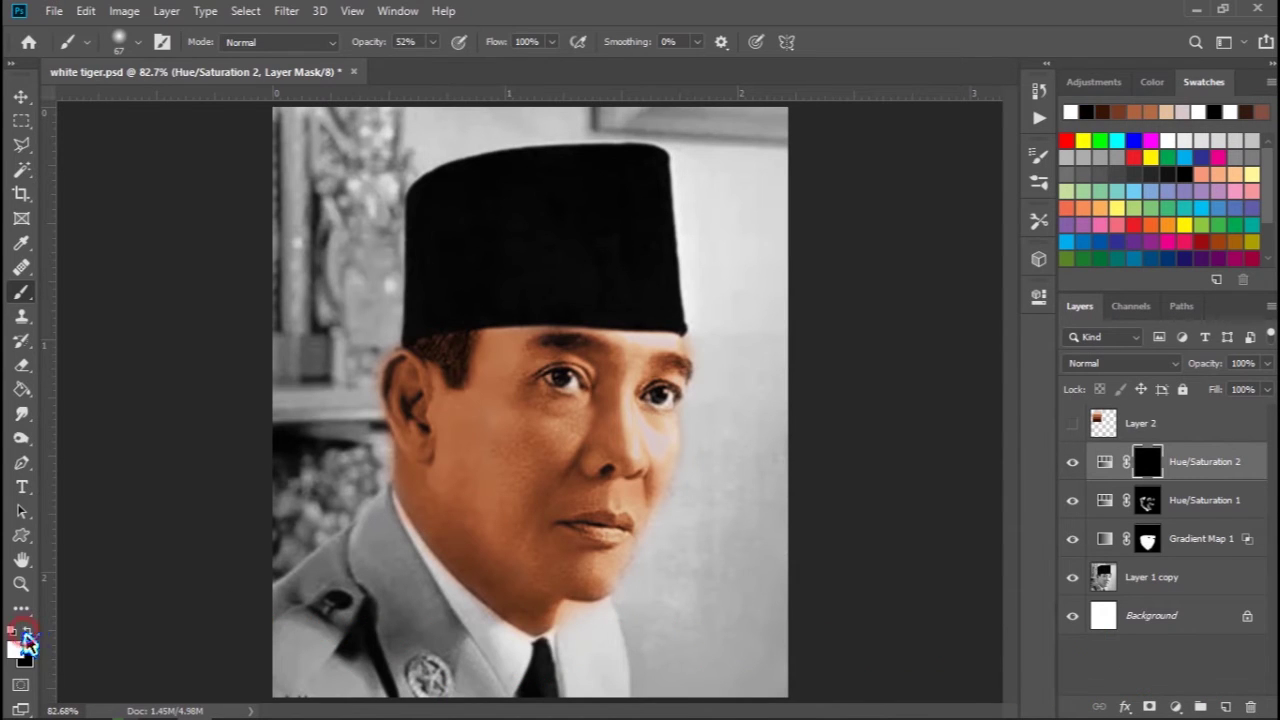
{"action": "left_click", "coordinate": [280, 598]}
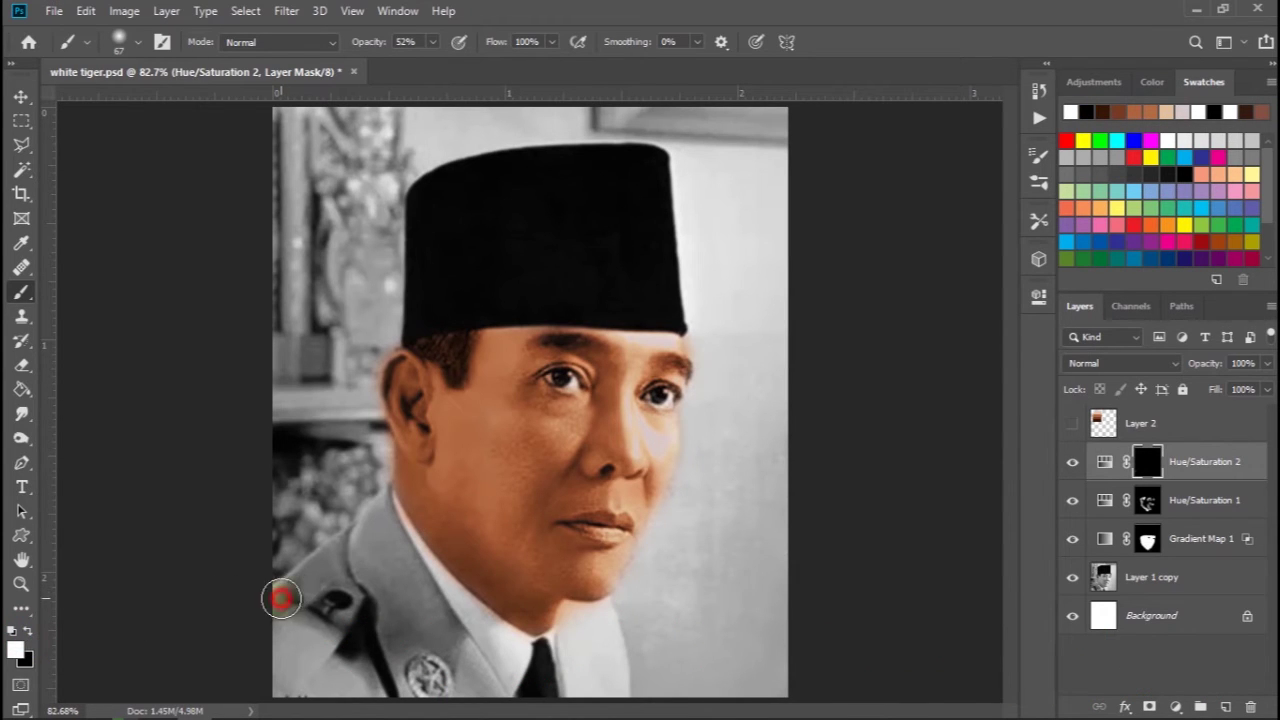
{"action": "left_click", "coordinate": [337, 555], "text": "shift"}
{"action": "left_click", "coordinate": [371, 510], "text": "shift"}
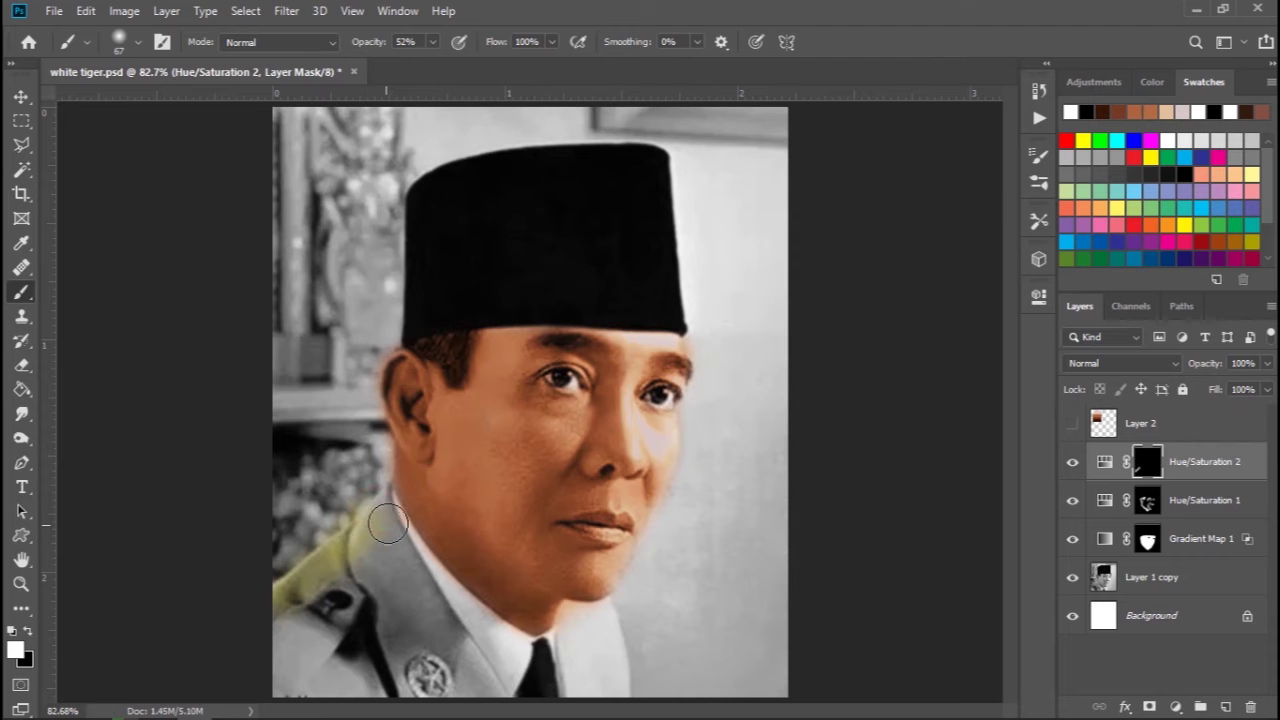
{"action": "left_click", "coordinate": [378, 509], "text": "shift"}
{"action": "mouse_move", "coordinate": [396, 552]}
{"action": "left_mouse_down"}
{"action": "mouse_move", "coordinate": [406, 594]}
{"action": "mouse_move", "coordinate": [443, 634]}
{"action": "mouse_move", "coordinate": [429, 680]}
{"action": "left_mouse_up"}
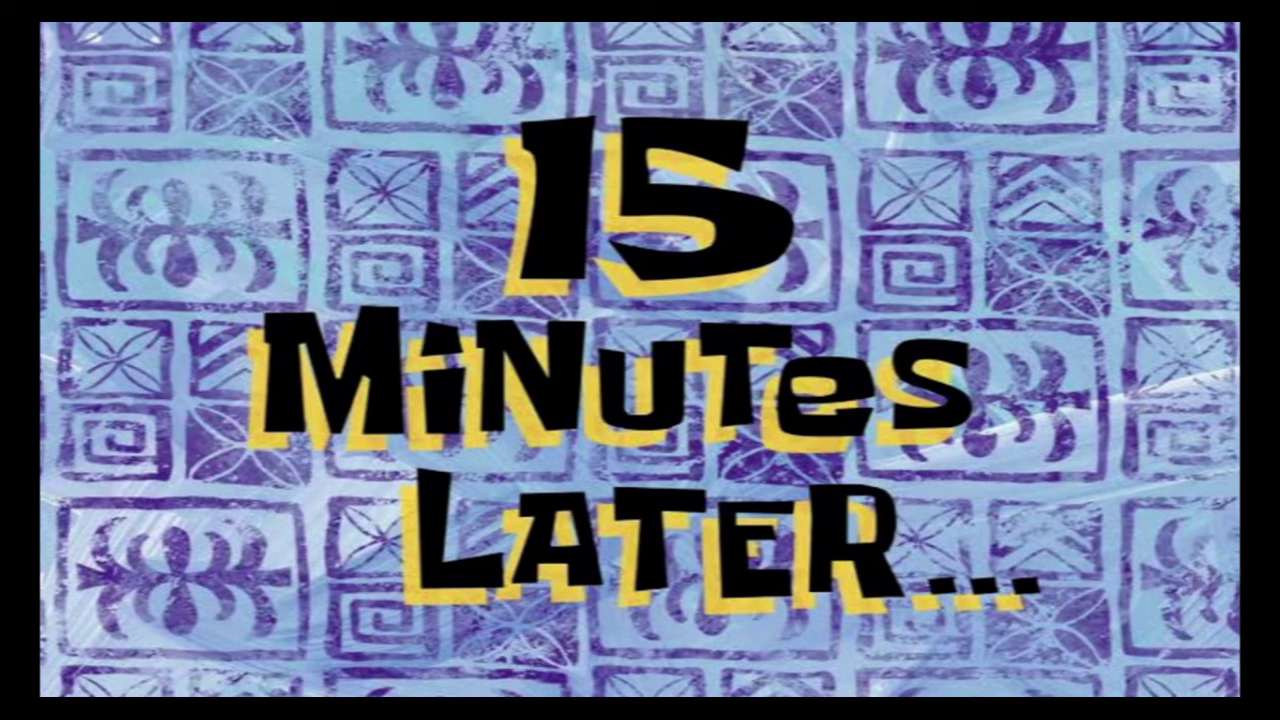